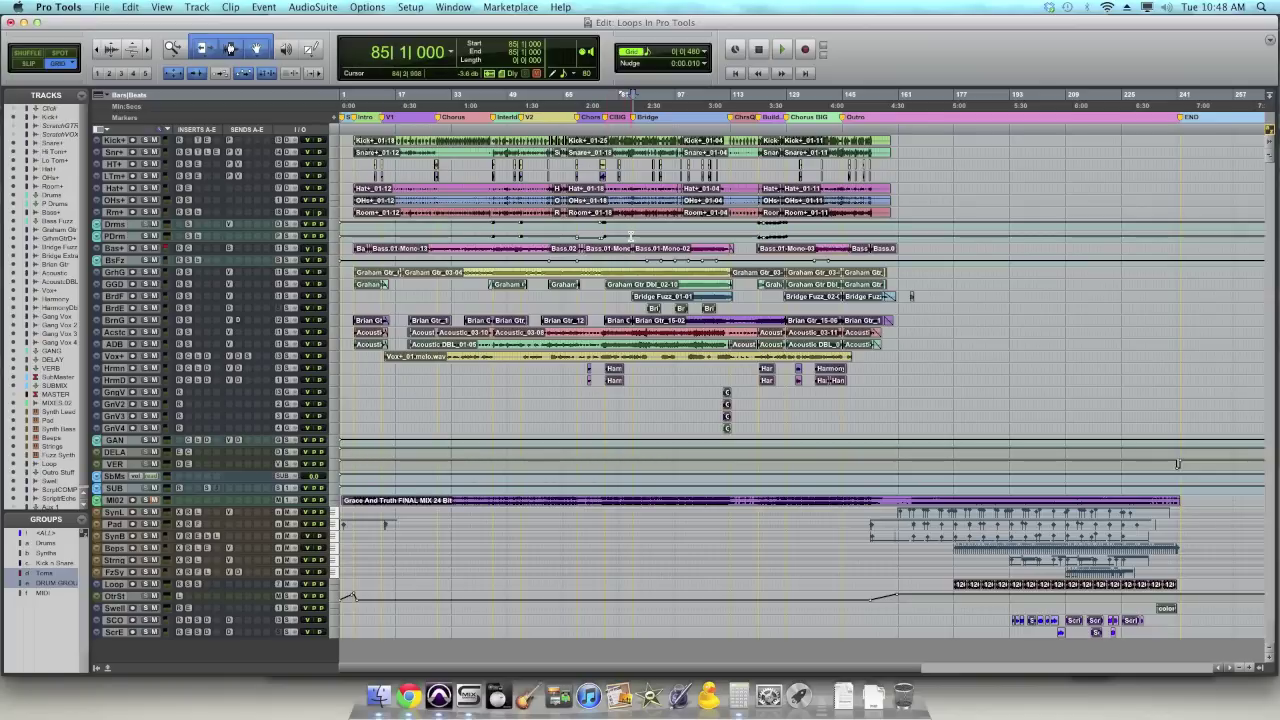
# - Play the song from bar 83, just before the Bridge section, and stop playback
pyautogui.click(626, 236)
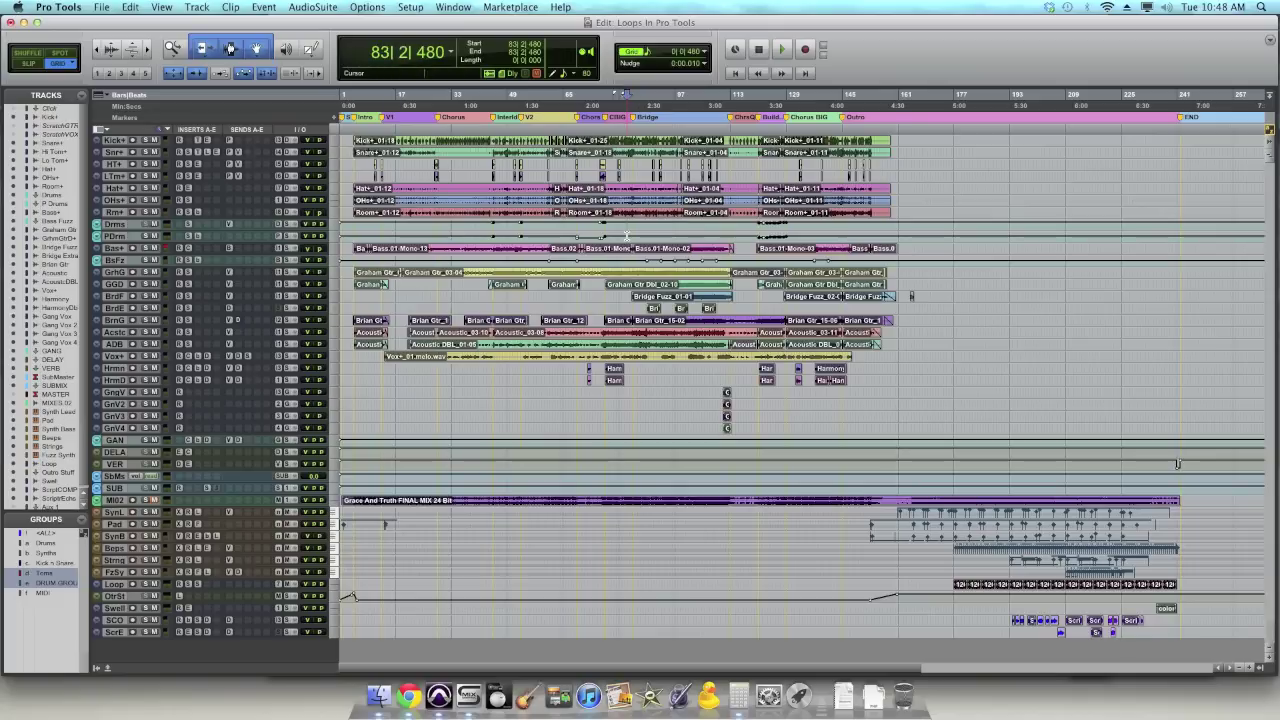
pyautogui.press('space')
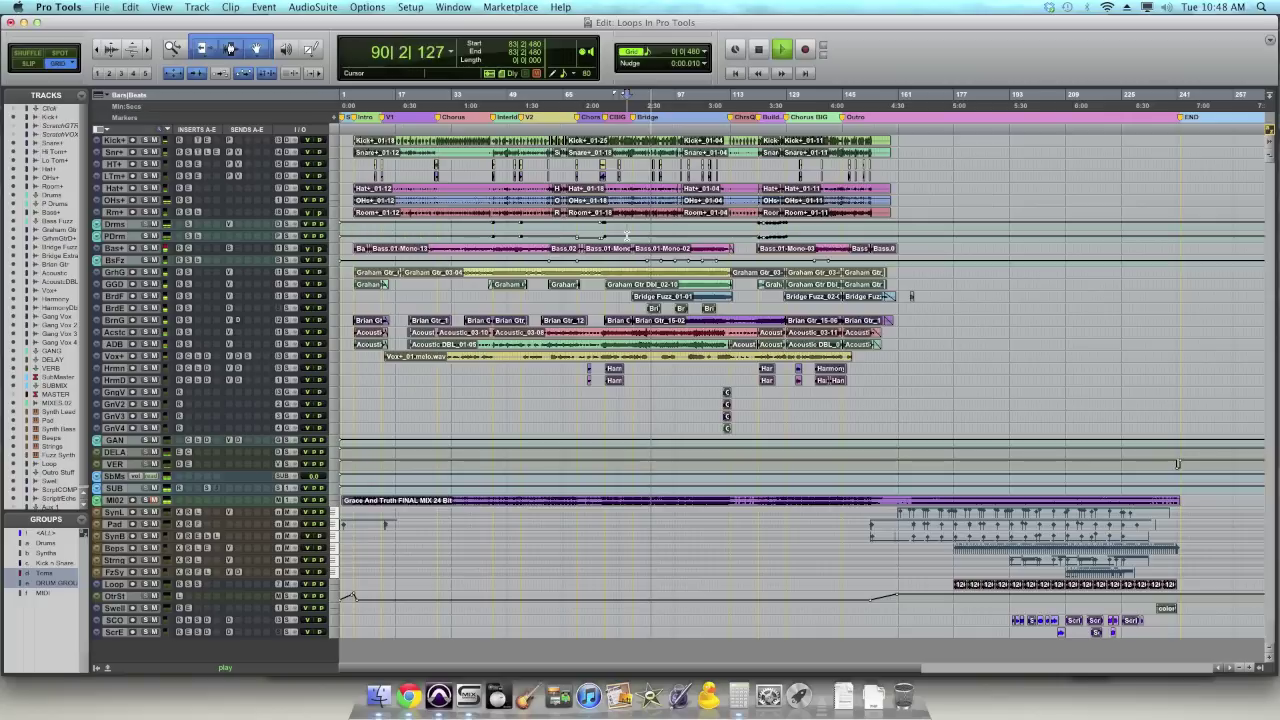
pyautogui.press('space')
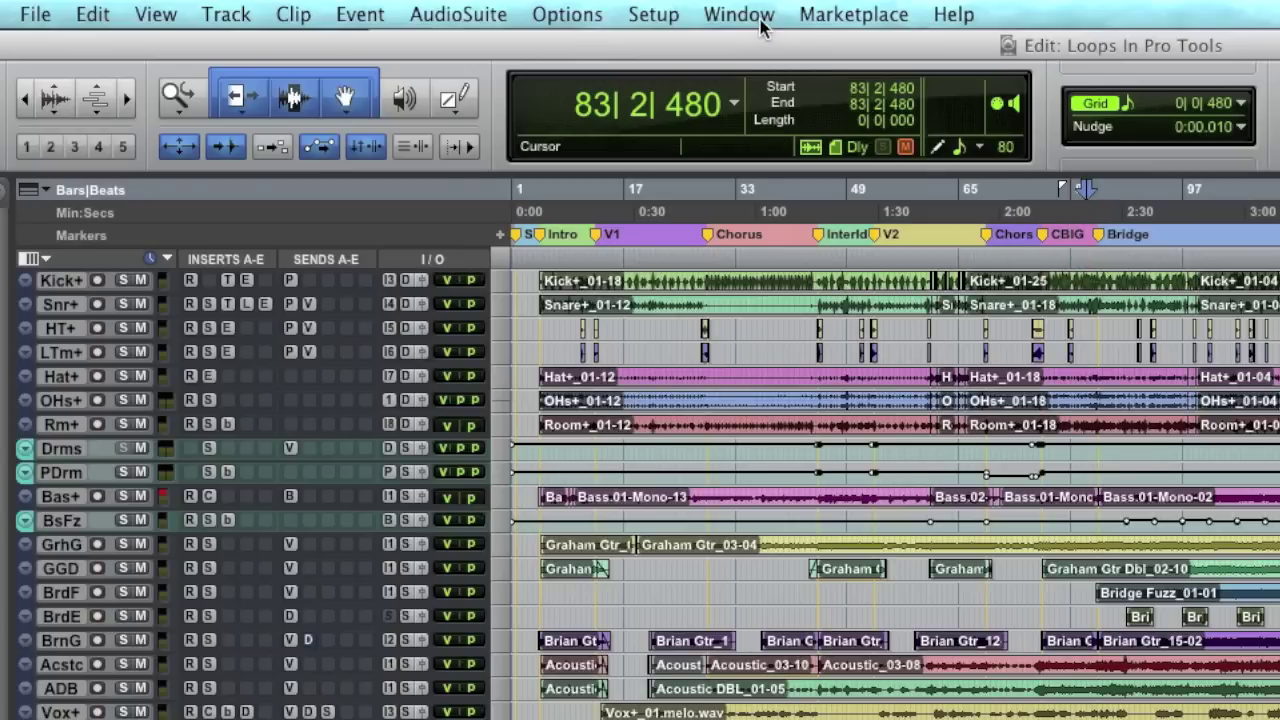
# - Open the Workspace browser, expand Audio HD > Big Fish Loops > Pop Rock > Percussion > Tamb, and widen the Name column to show full file names
pyautogui.click(740, 15)
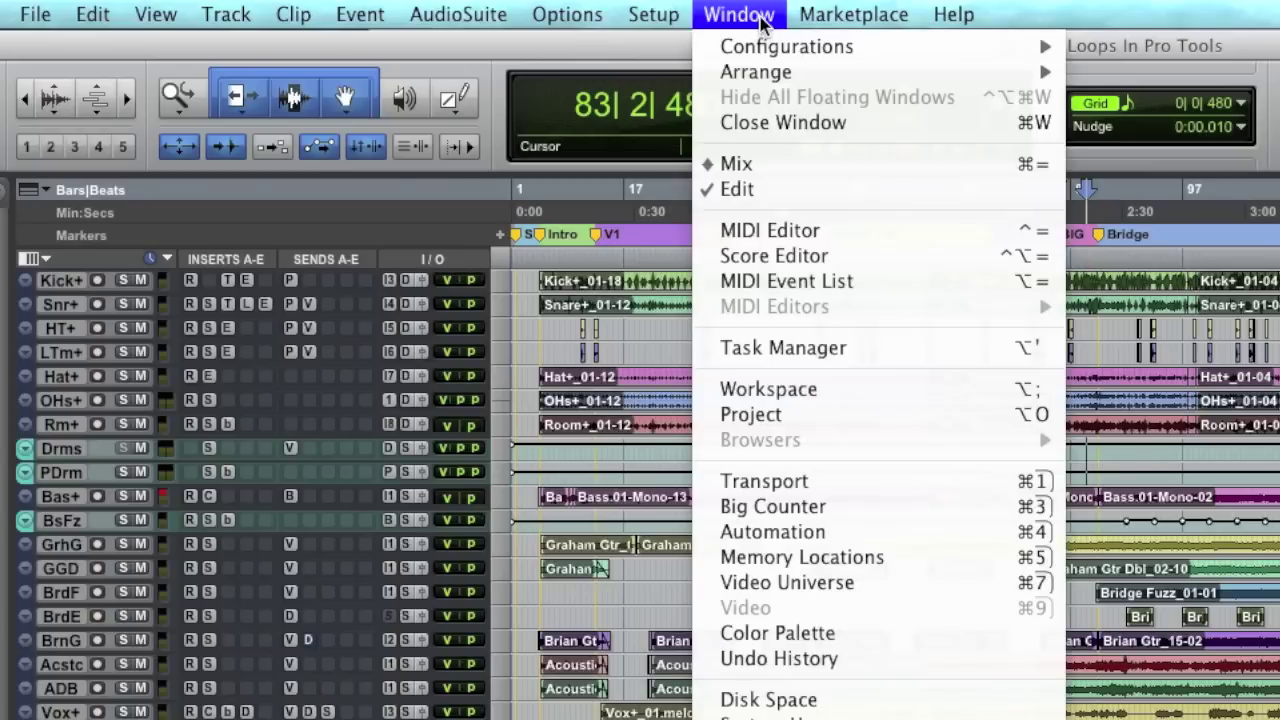
pyautogui.click(908, 395)
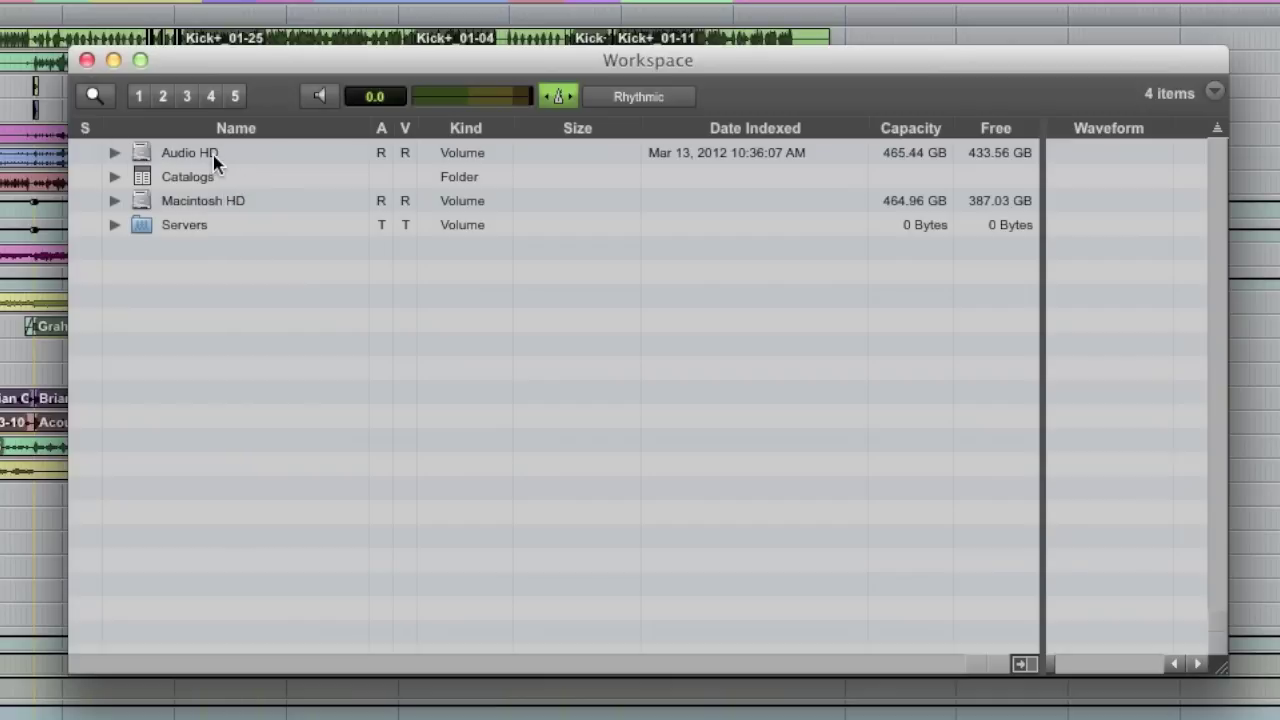
pyautogui.click(114, 153)
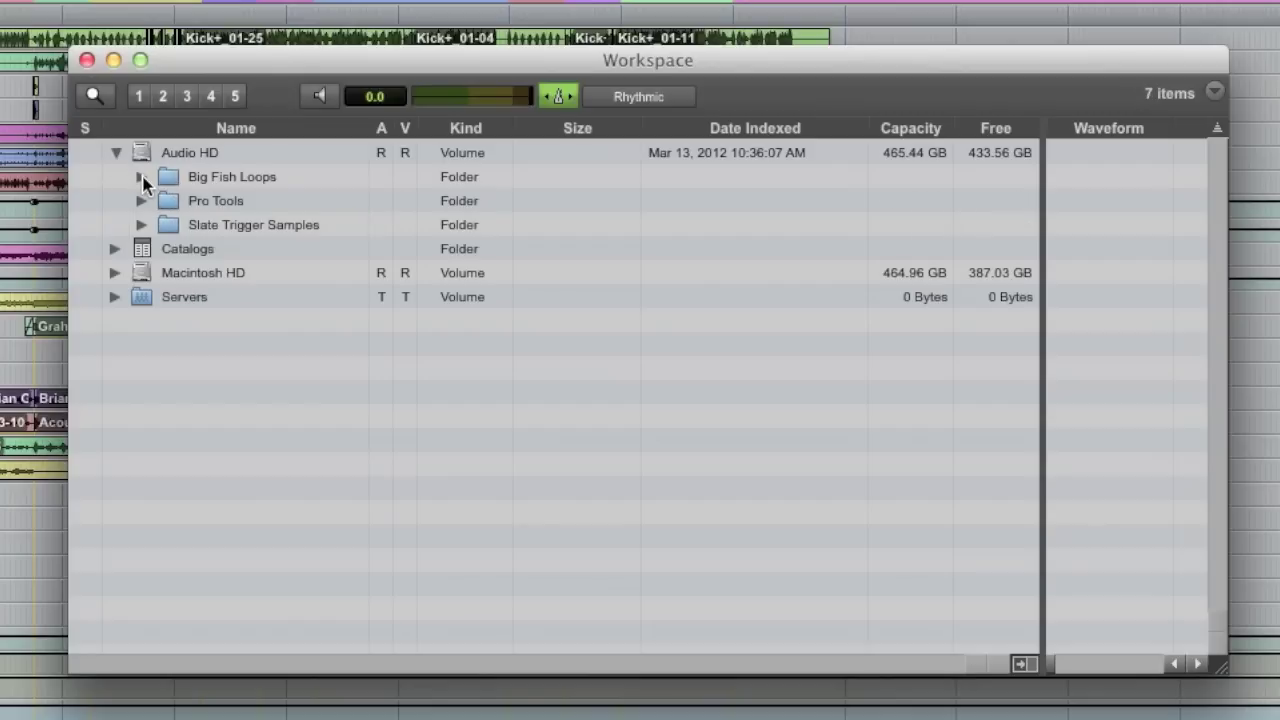
pyautogui.click(141, 177)
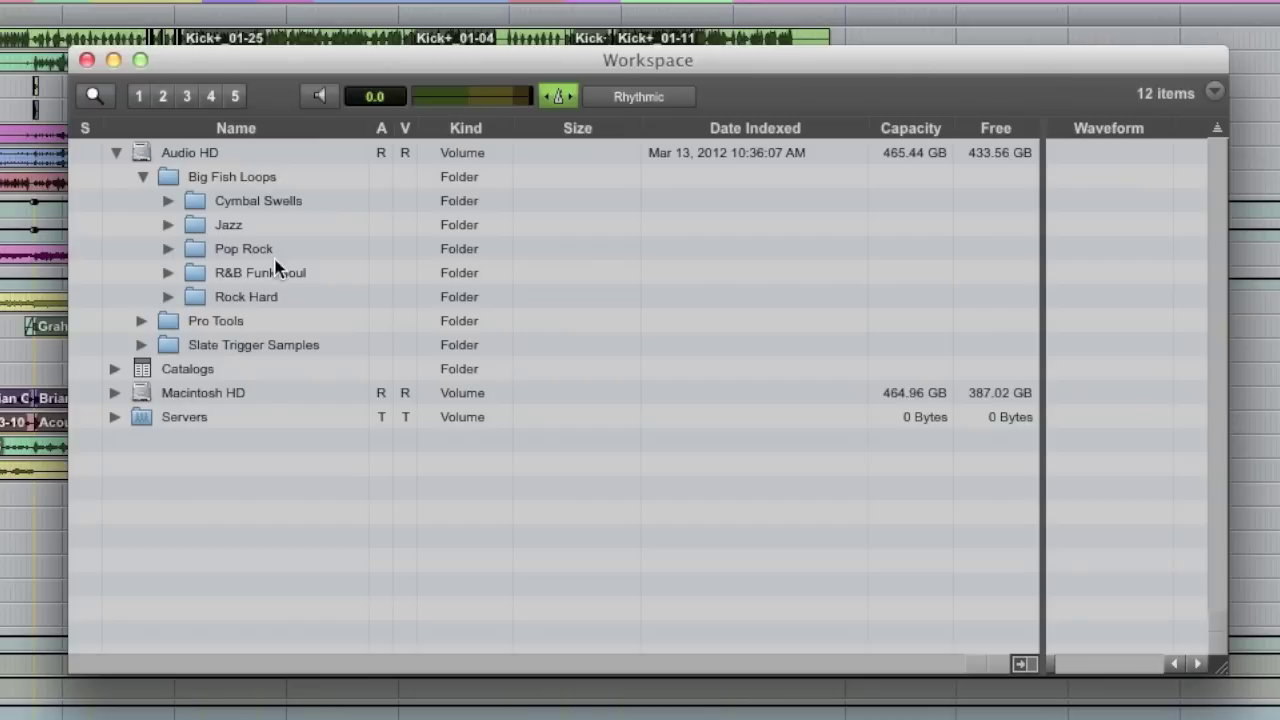
pyautogui.click(168, 249)
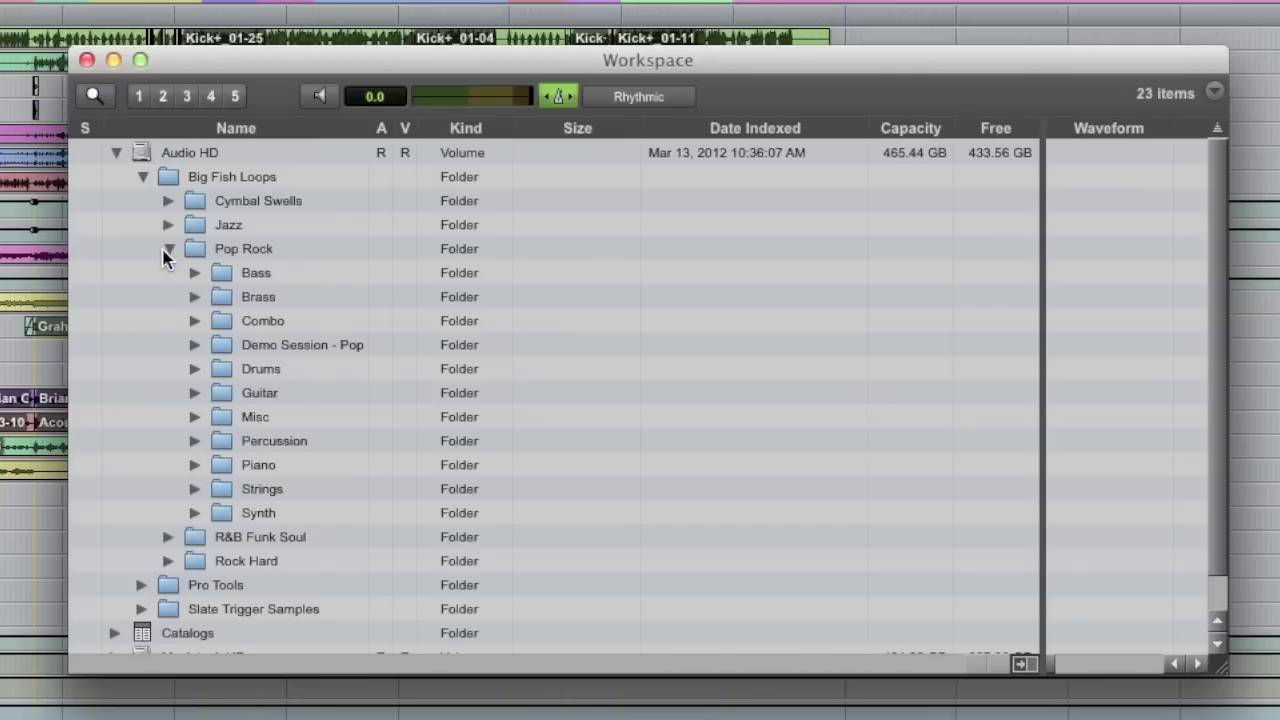
pyautogui.click(195, 442)
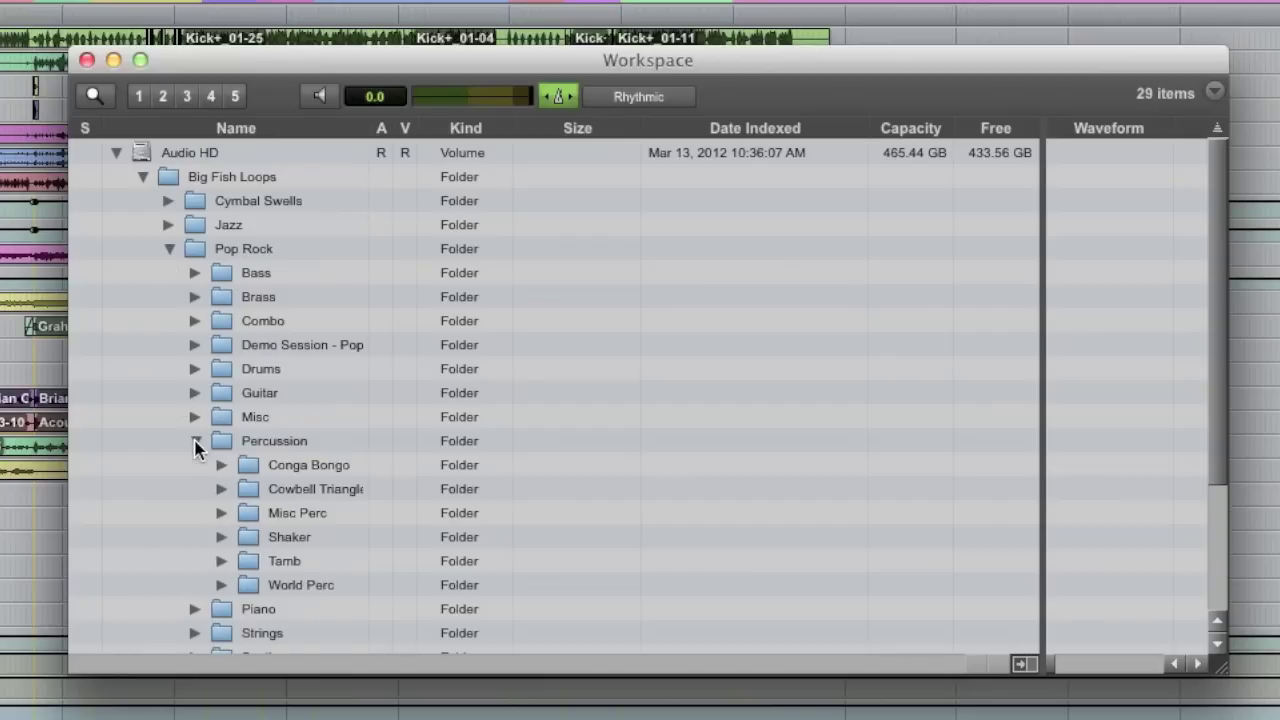
pyautogui.click(222, 561)
pyautogui.scroll(-5, 389, 514)
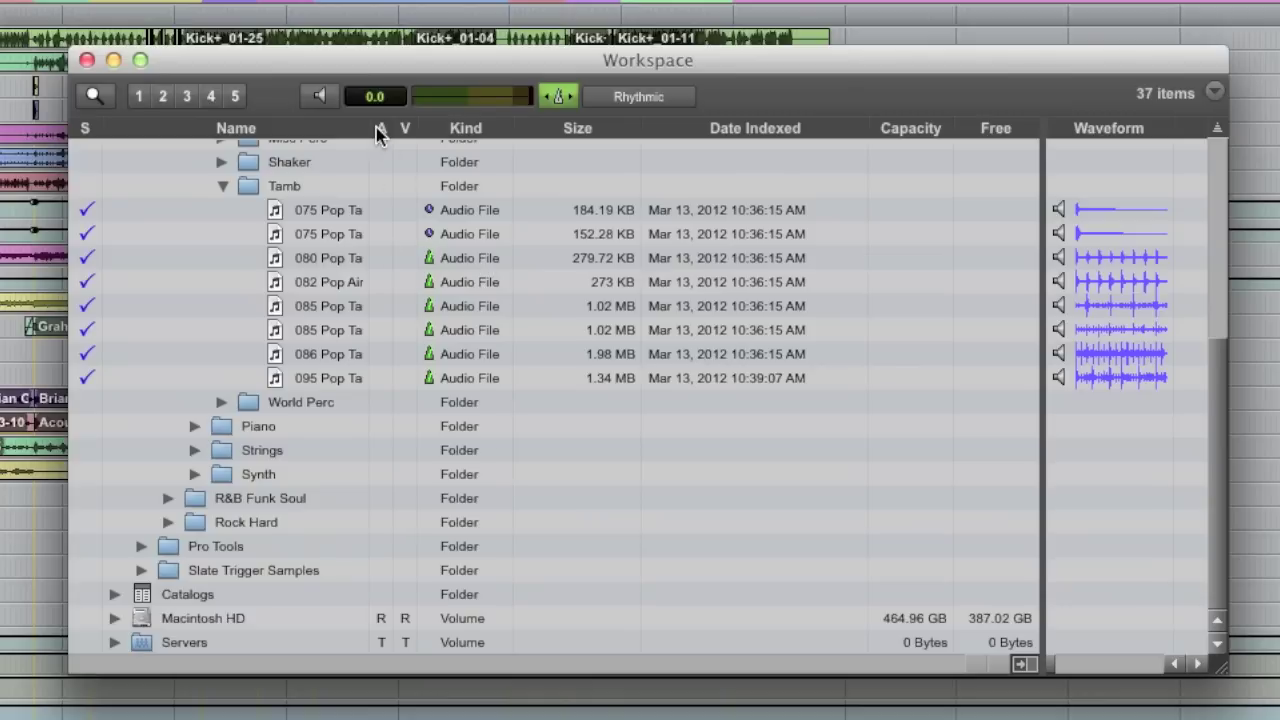
pyautogui.scroll(2, 372, 128)
pyautogui.moveTo(366, 127); pyautogui.dragTo(448, 127)
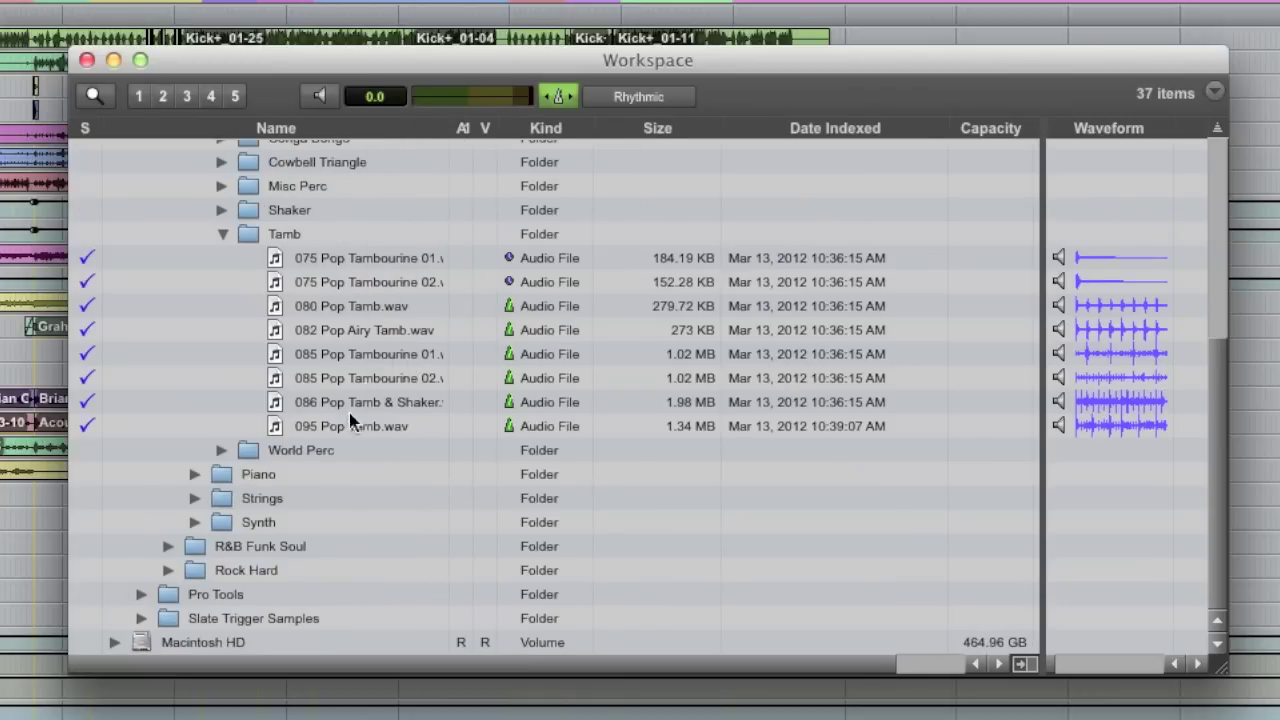
# - Turn off conforming to session tempo and preview the Tamb folder's loops one by one, ending with 095 Pop Tamb.wav
pyautogui.click(555, 99)
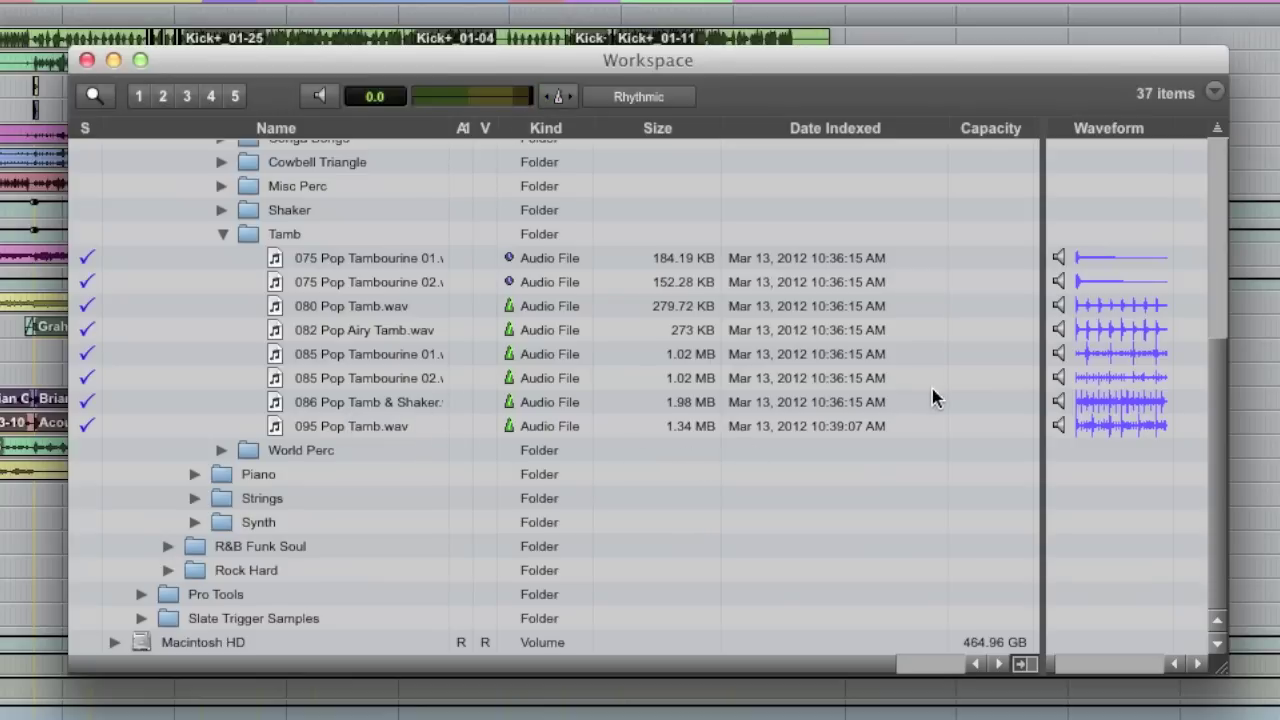
pyautogui.click(1058, 259)
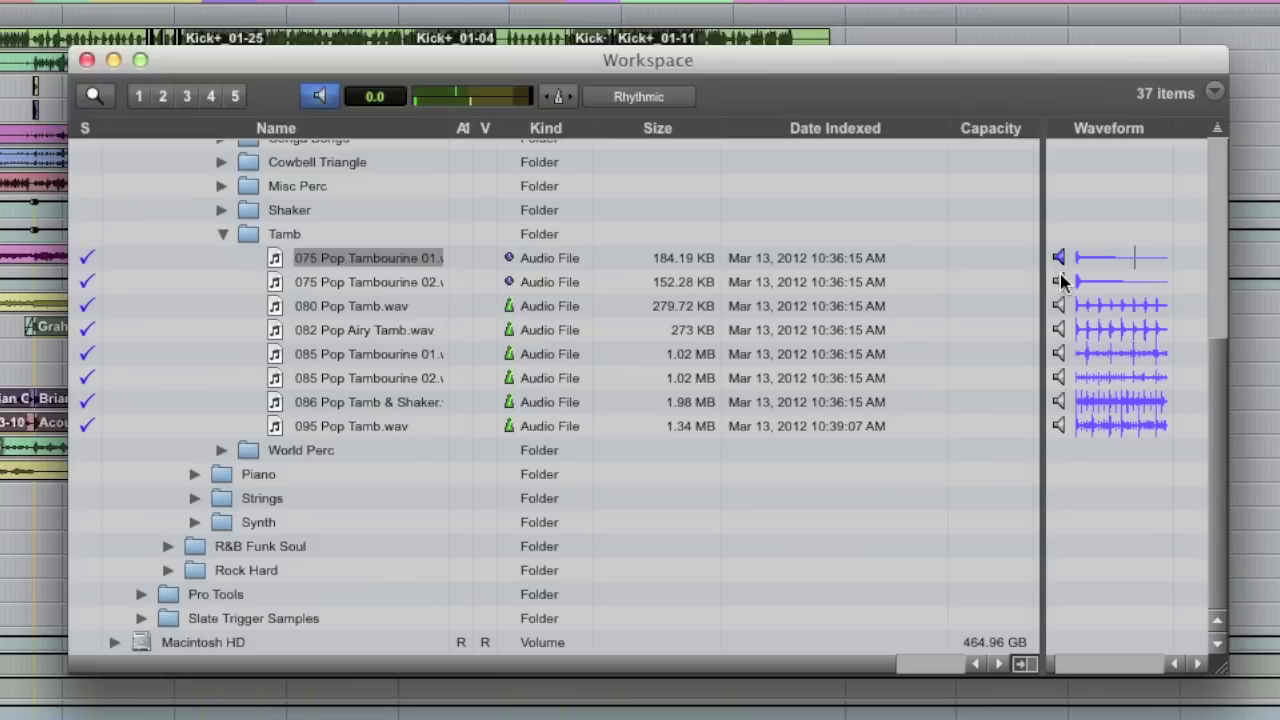
pyautogui.click(1060, 282)
pyautogui.click(1059, 305)
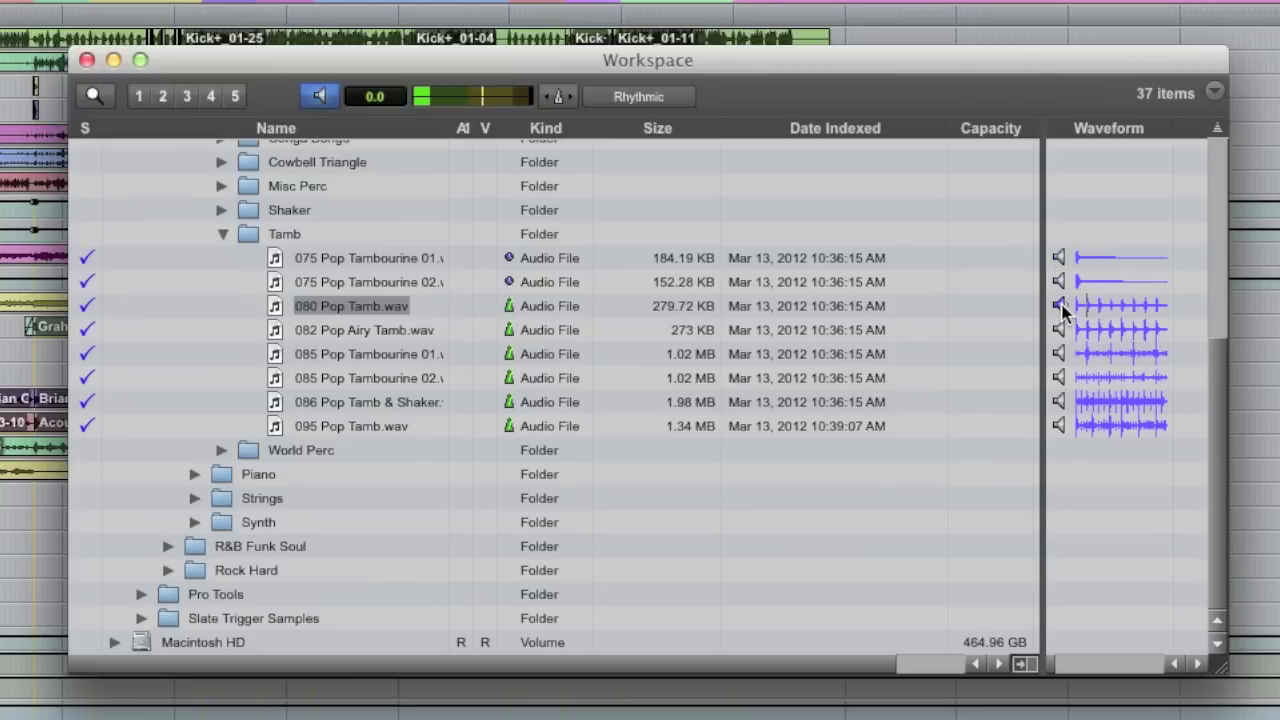
pyautogui.click(1059, 331)
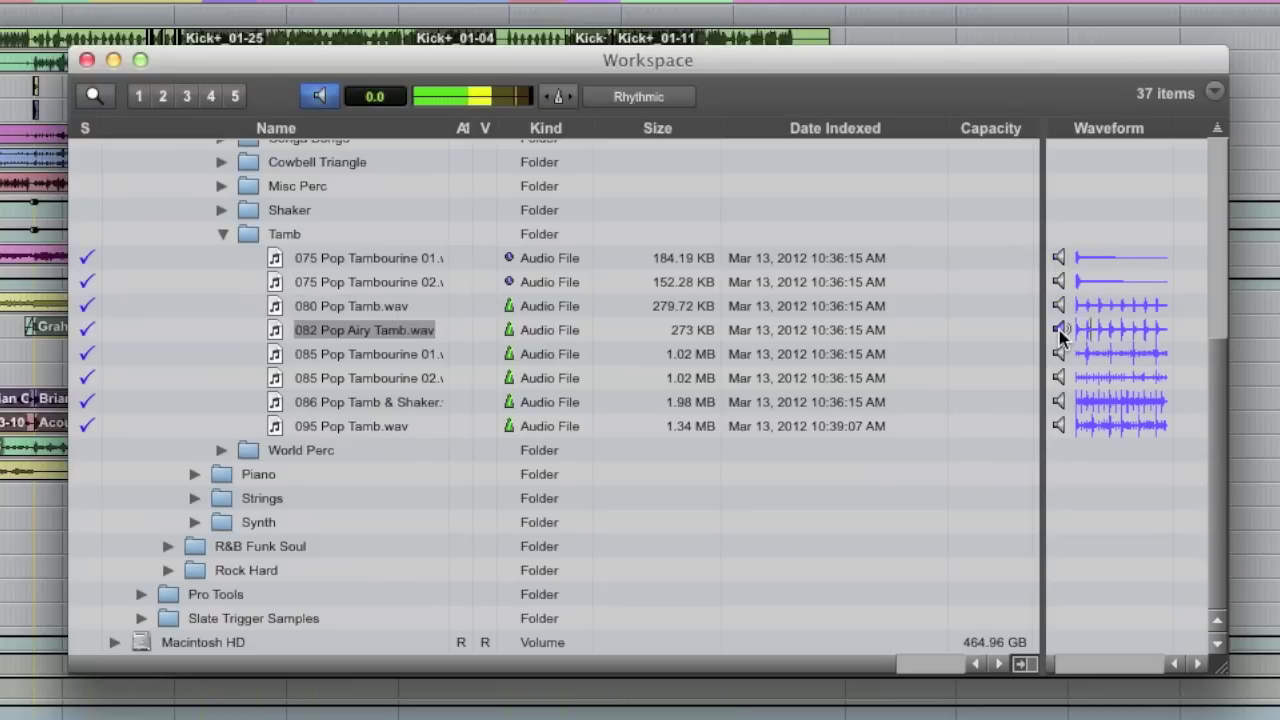
pyautogui.click(1059, 354)
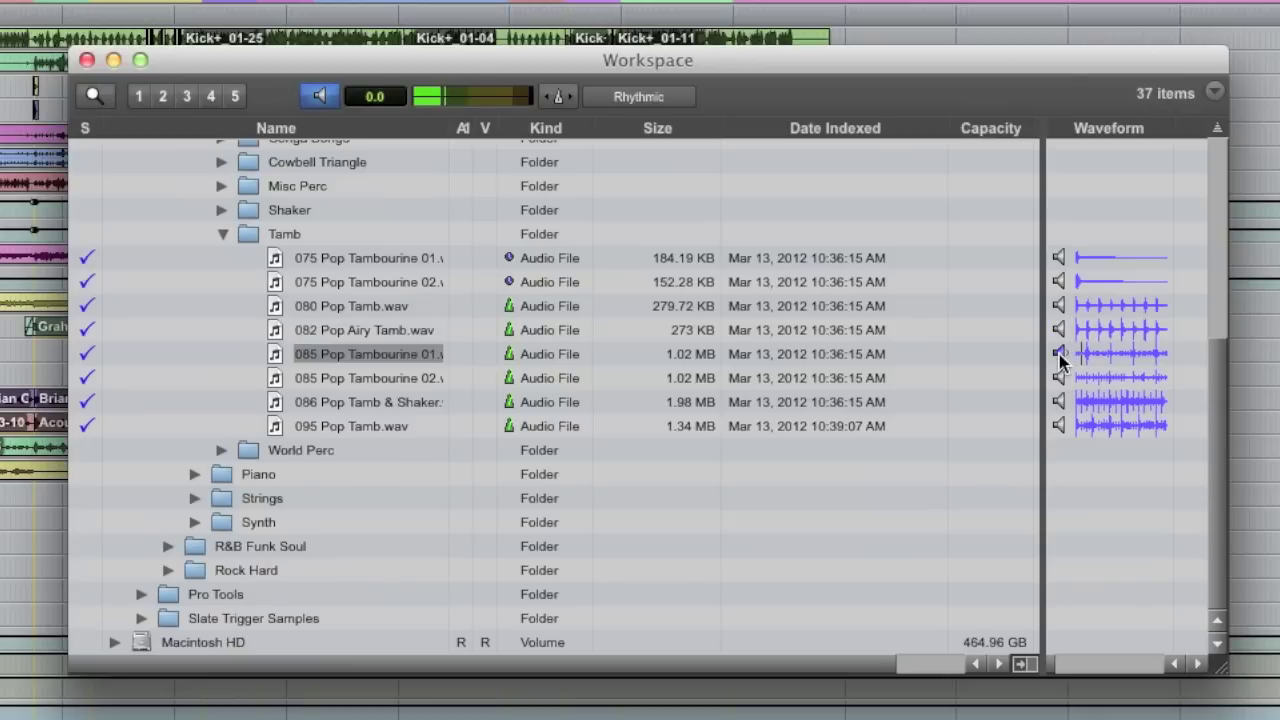
pyautogui.click(1059, 378)
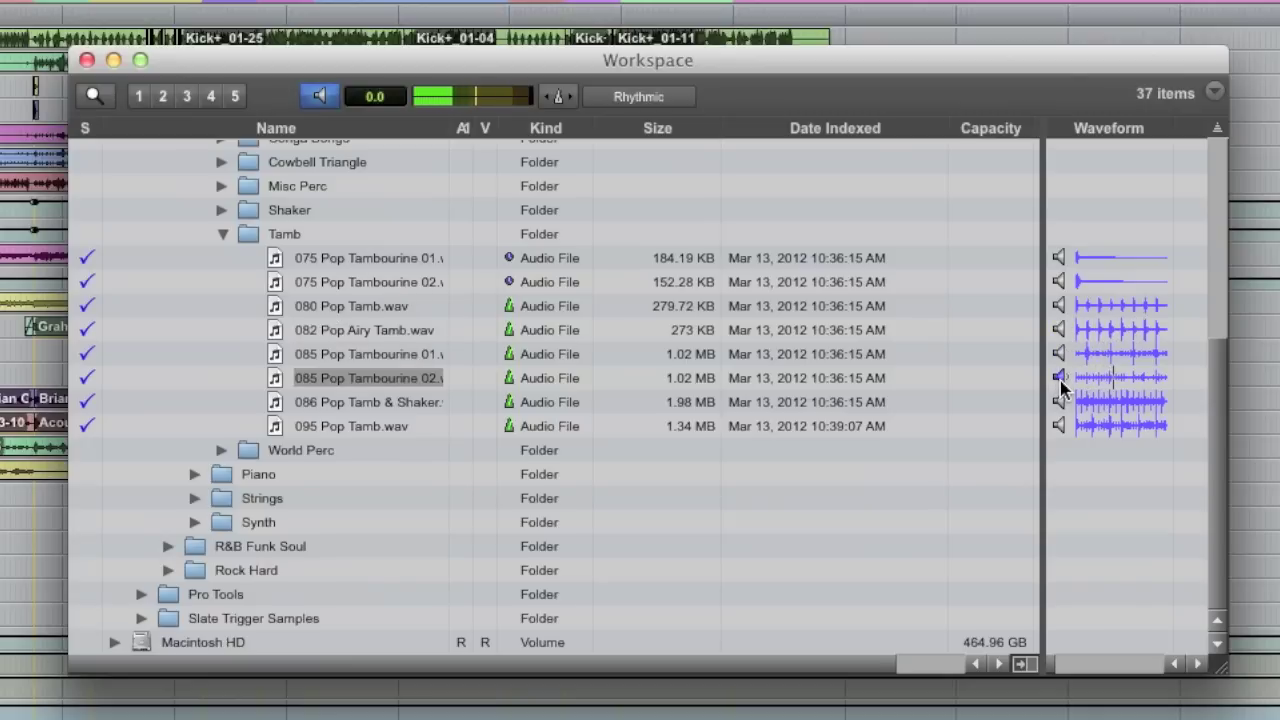
pyautogui.click(1059, 402)
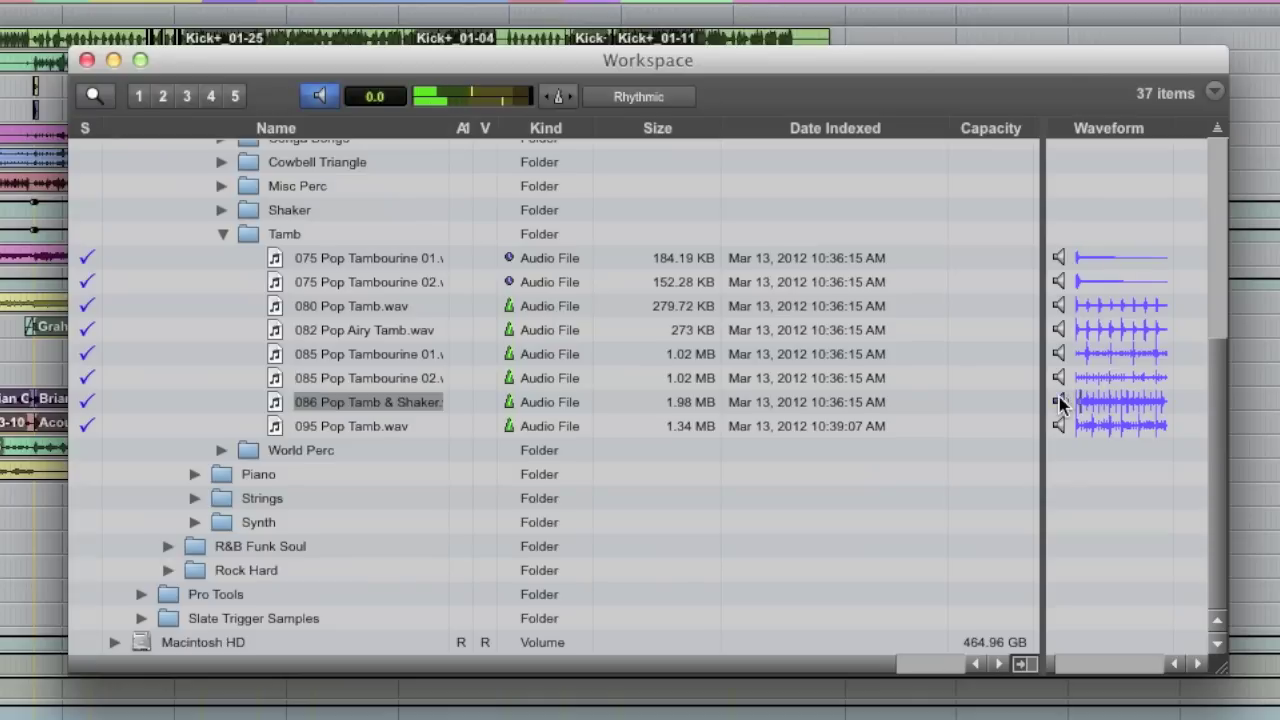
pyautogui.click(1058, 426)
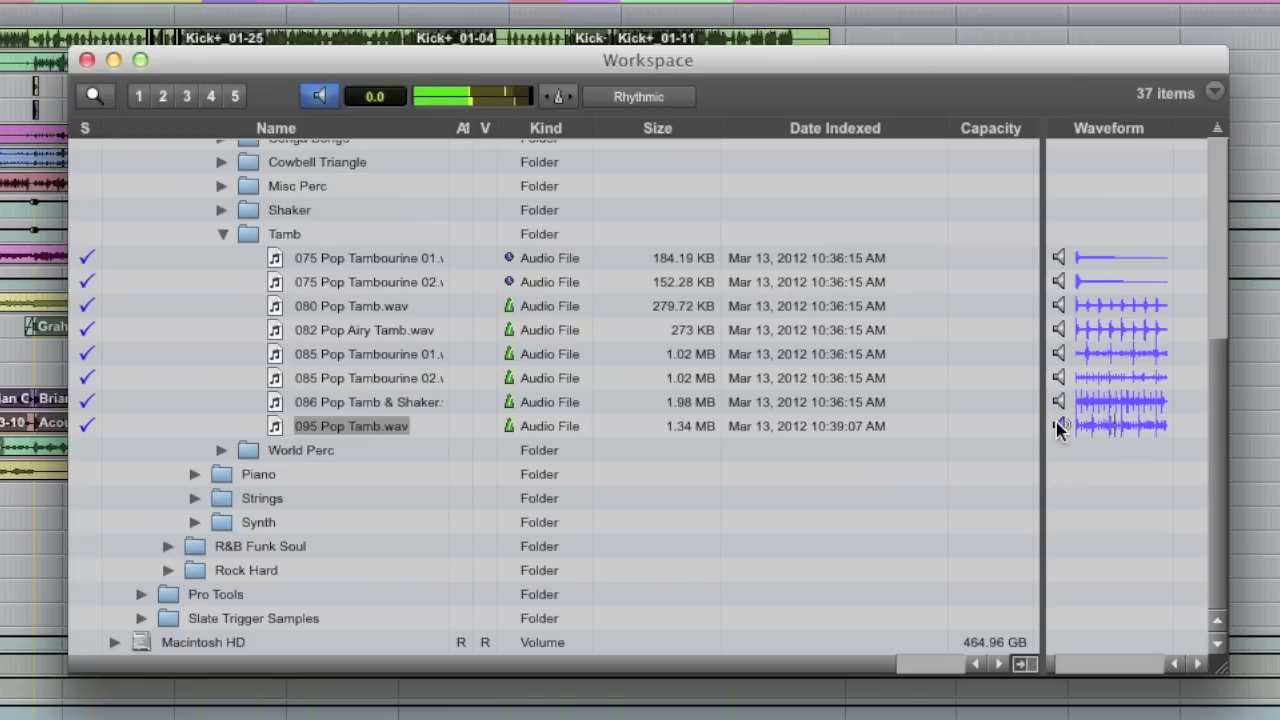
pyautogui.click(1056, 422)
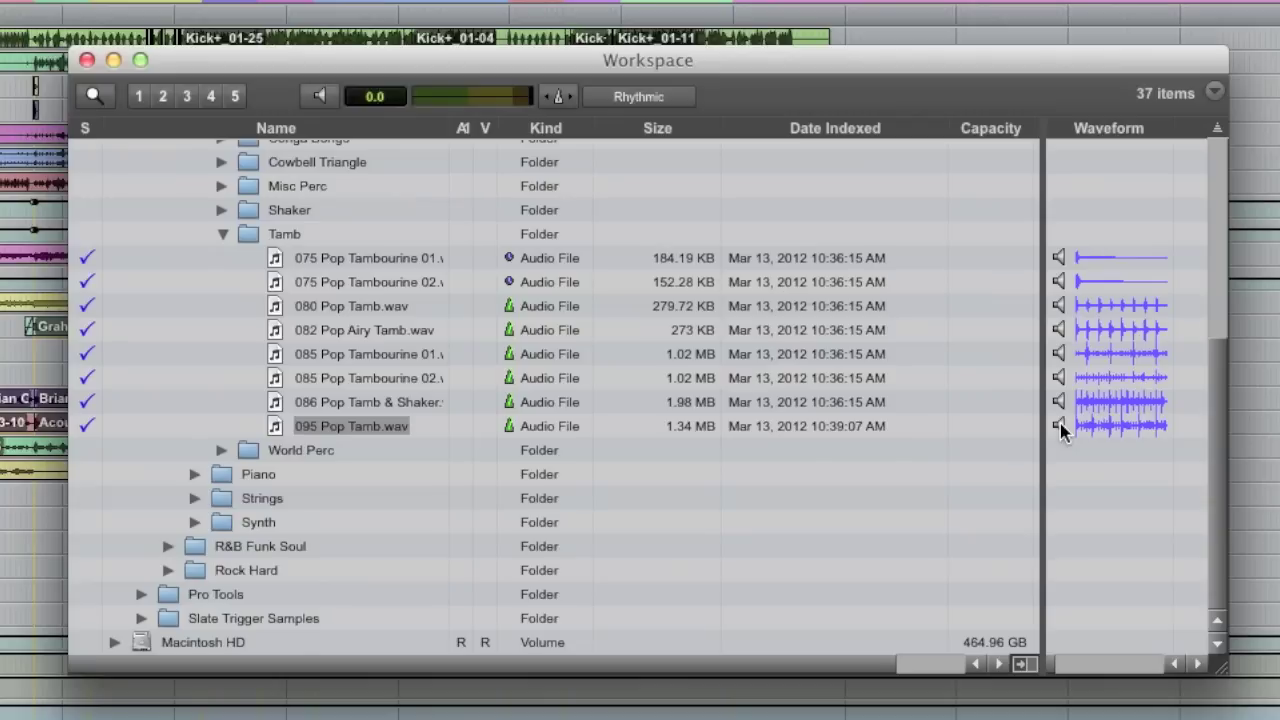
pyautogui.click(1060, 425)
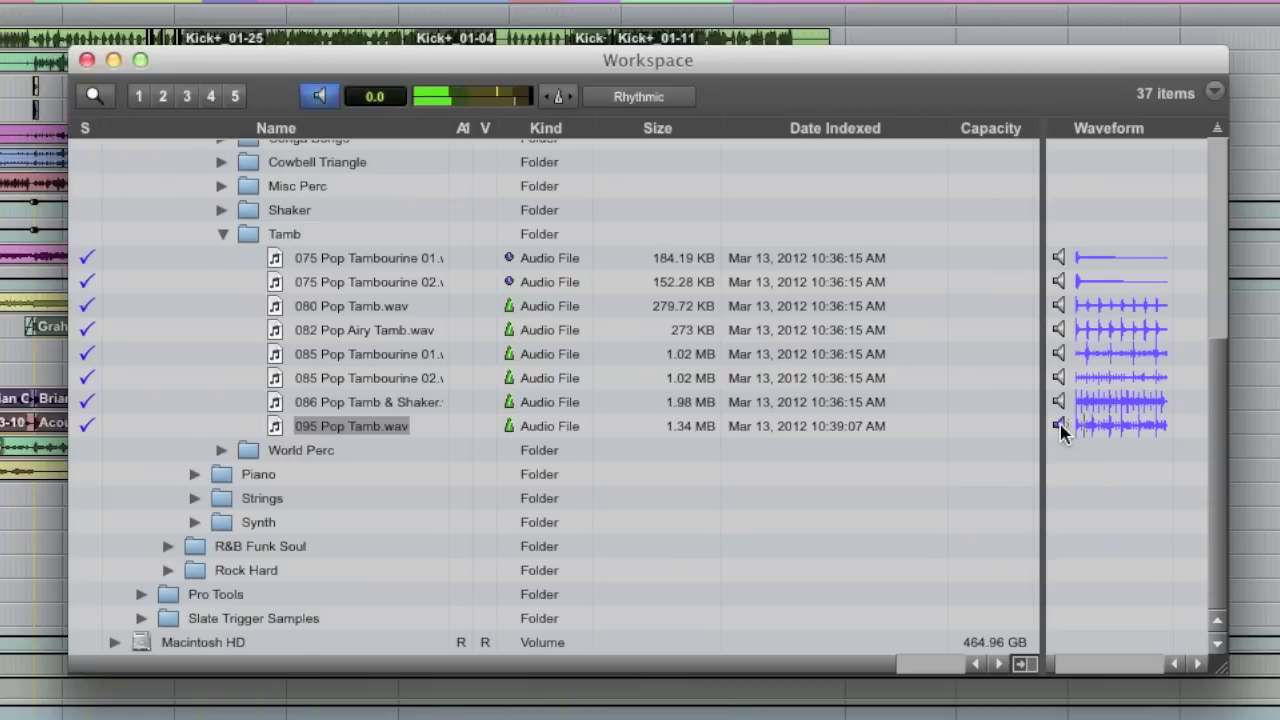
pyautogui.click(1060, 425)
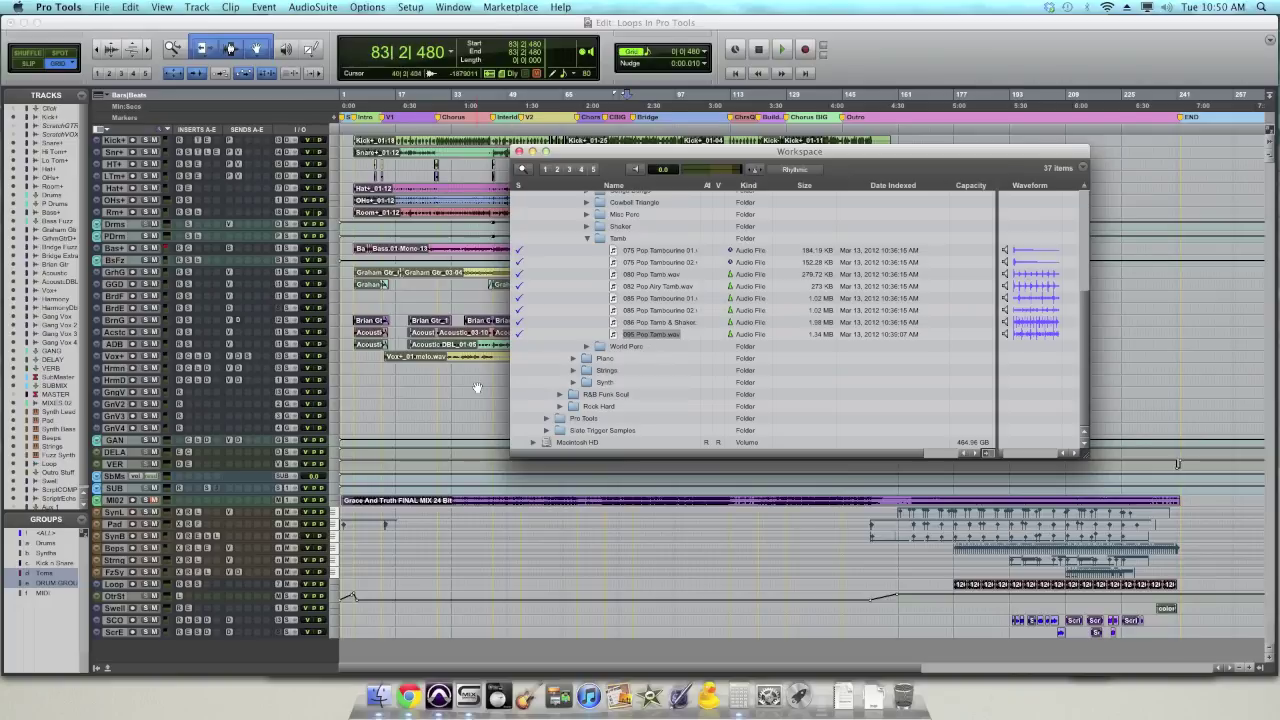
# - Return to the Edit window and check the session tempo in the Transport window, closing it again
pyautogui.click(14, 532)
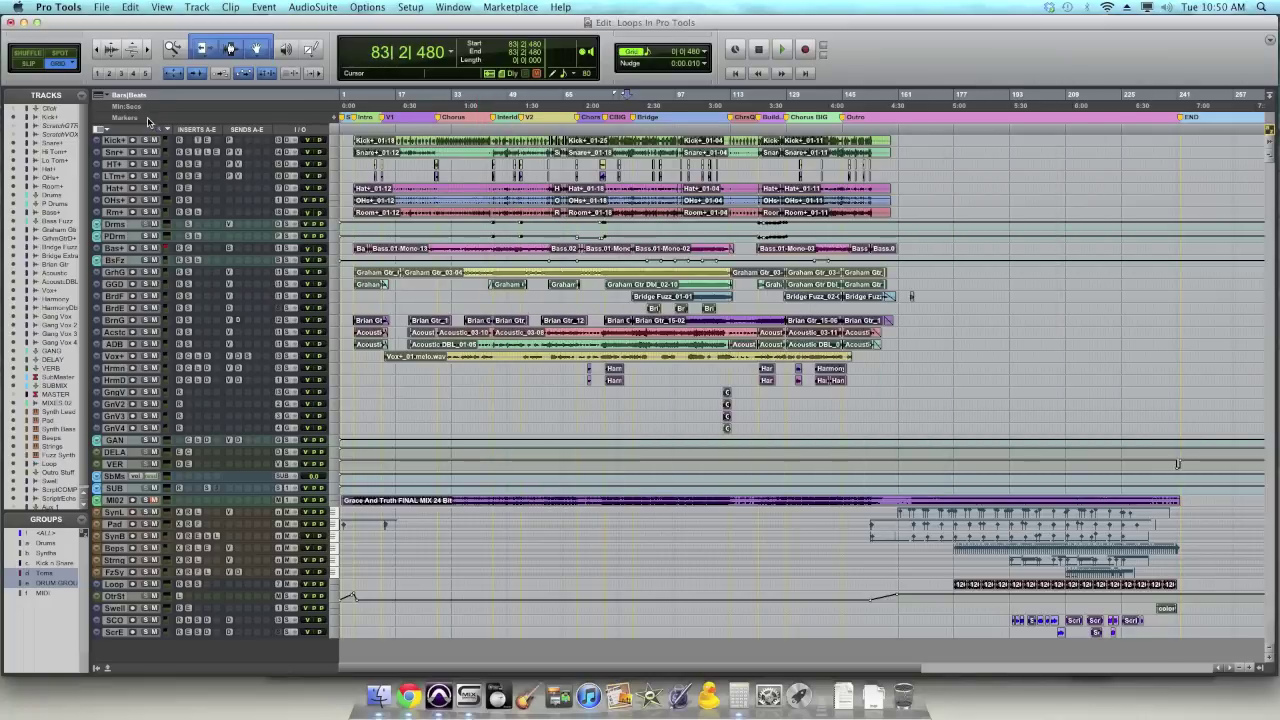
pyautogui.press('super+1')
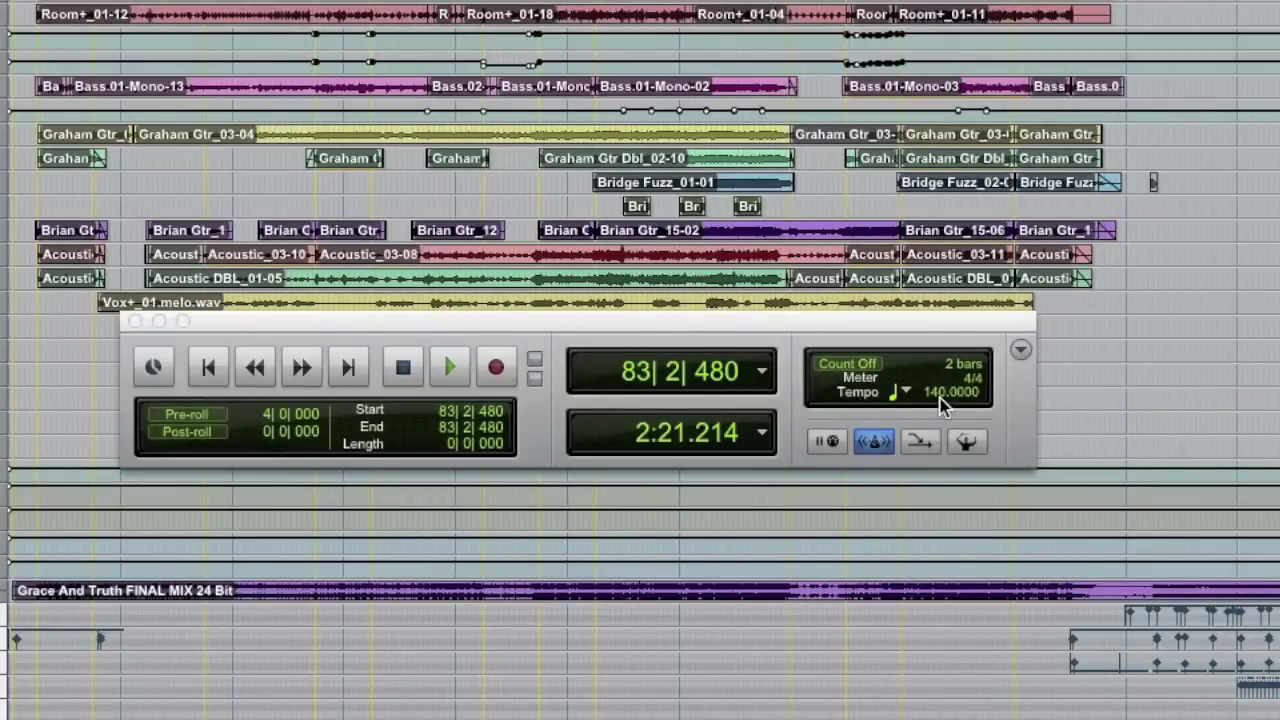
pyautogui.press('super+1')
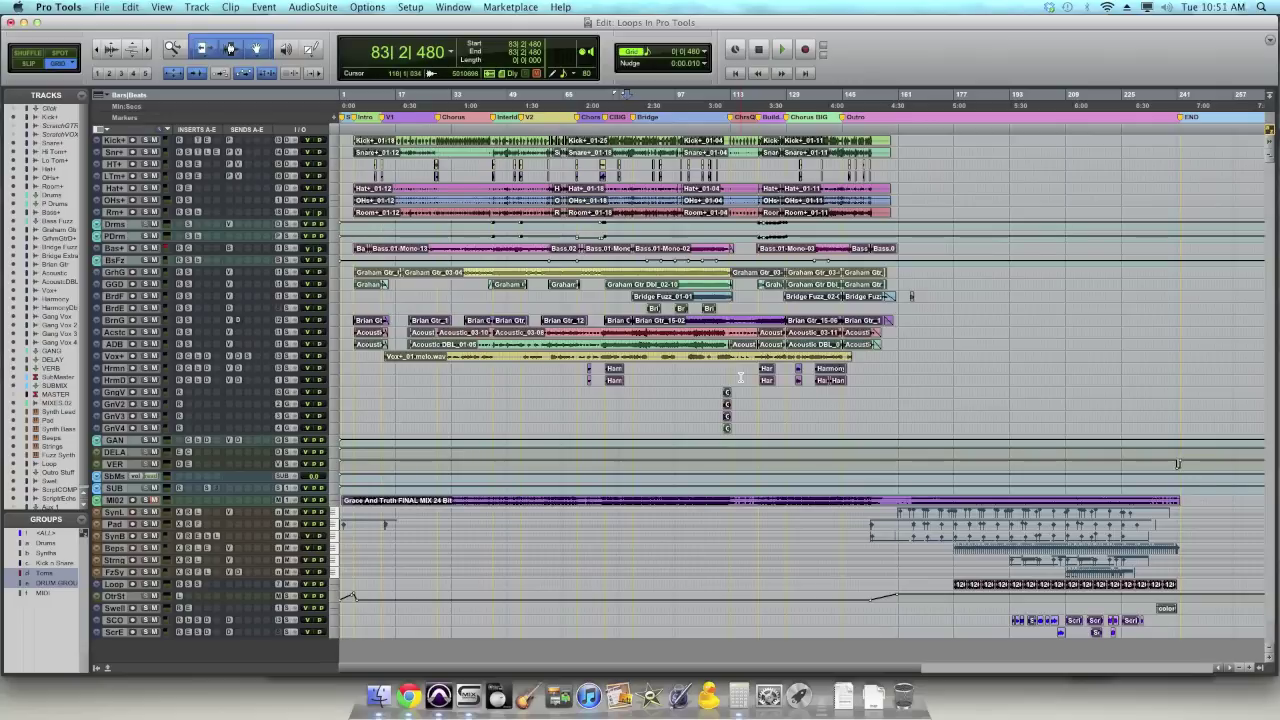
# - Bring back the Workspace browser and enable conforming to session tempo with the Rhythmic elastic audio algorithm
pyautogui.hotkey('alt', 'i')
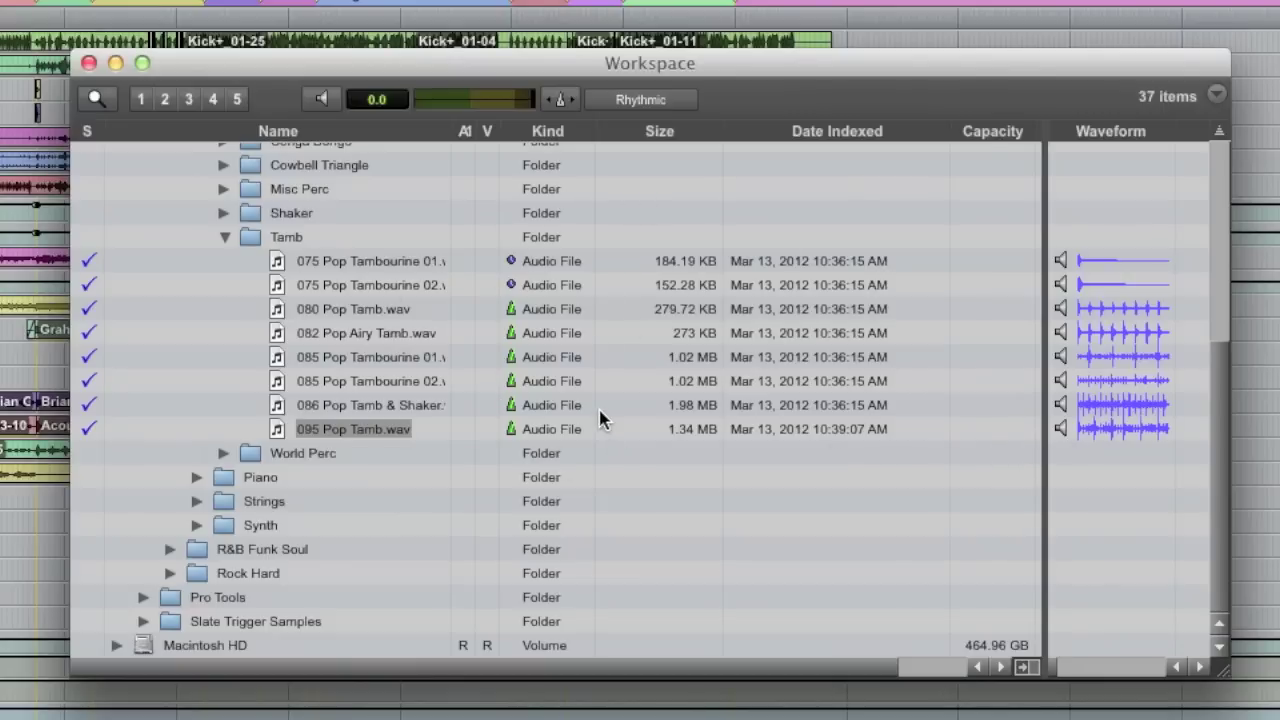
pyautogui.click(561, 101)
pyautogui.click(688, 101)
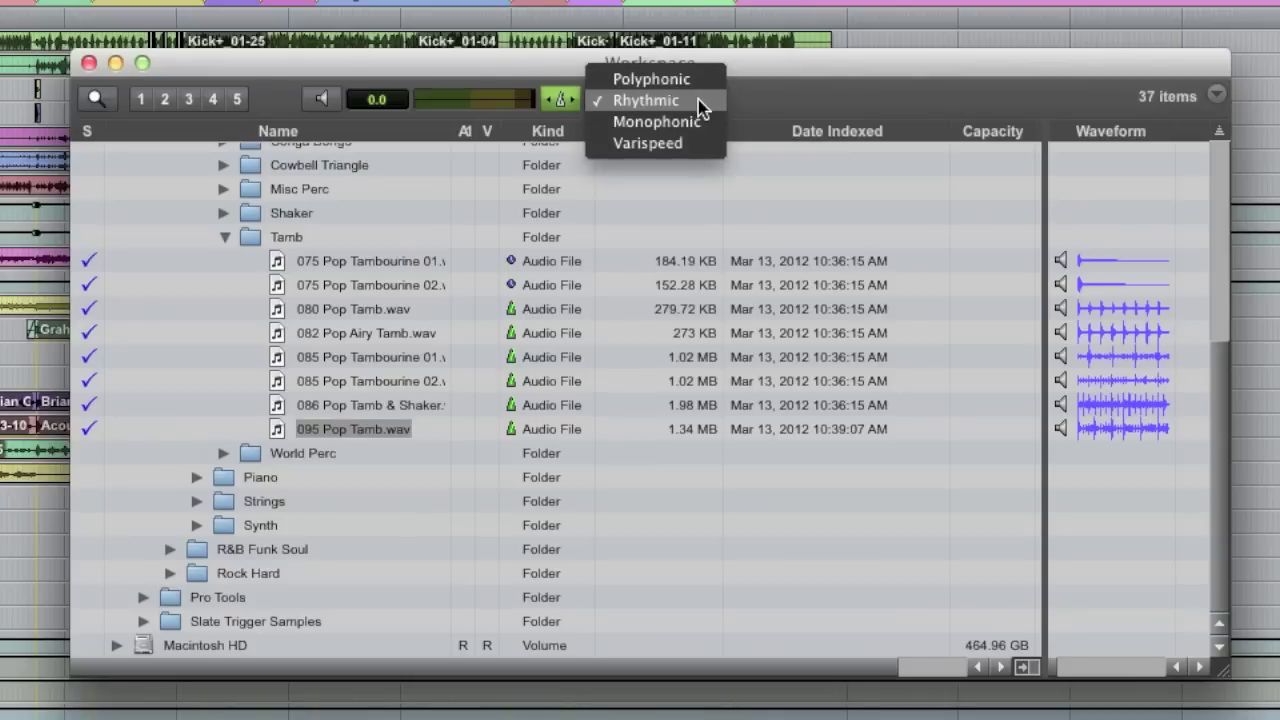
pyautogui.click(698, 99)
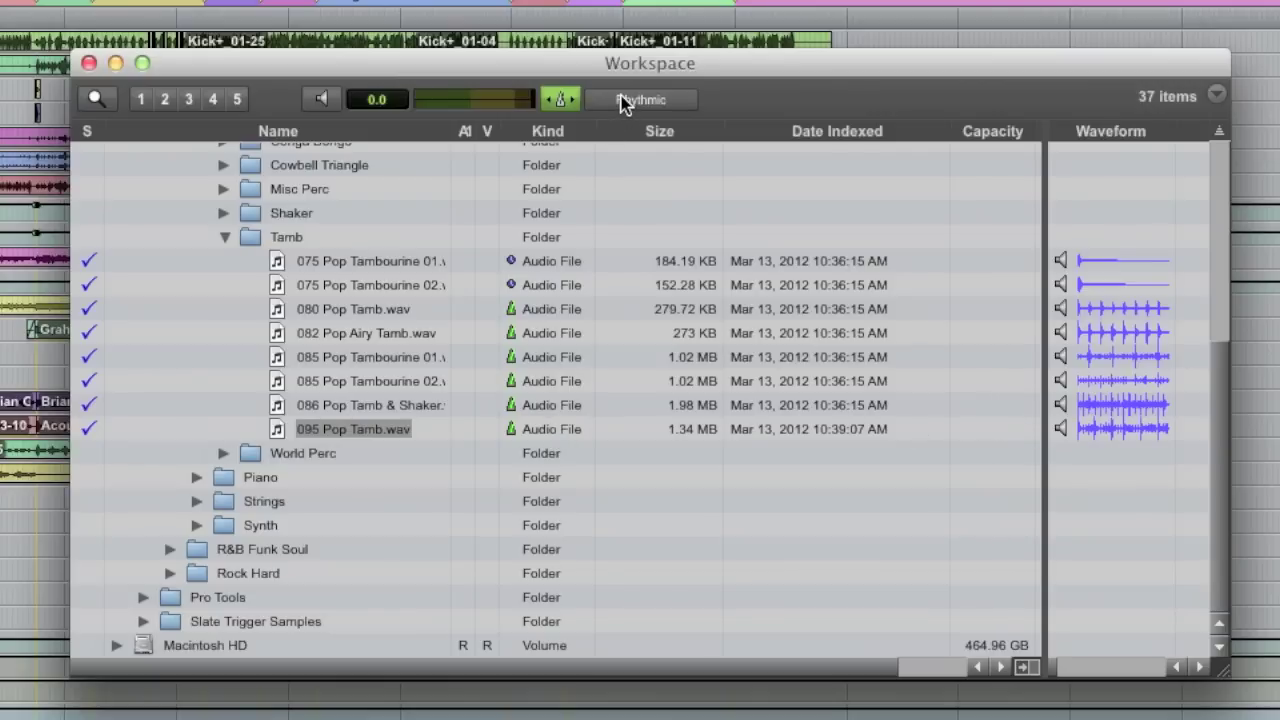
# - Compare previews of 095 Pop Tamb.wav with and without session-tempo conforming, leaving conforming enabled
pyautogui.click(1061, 430)
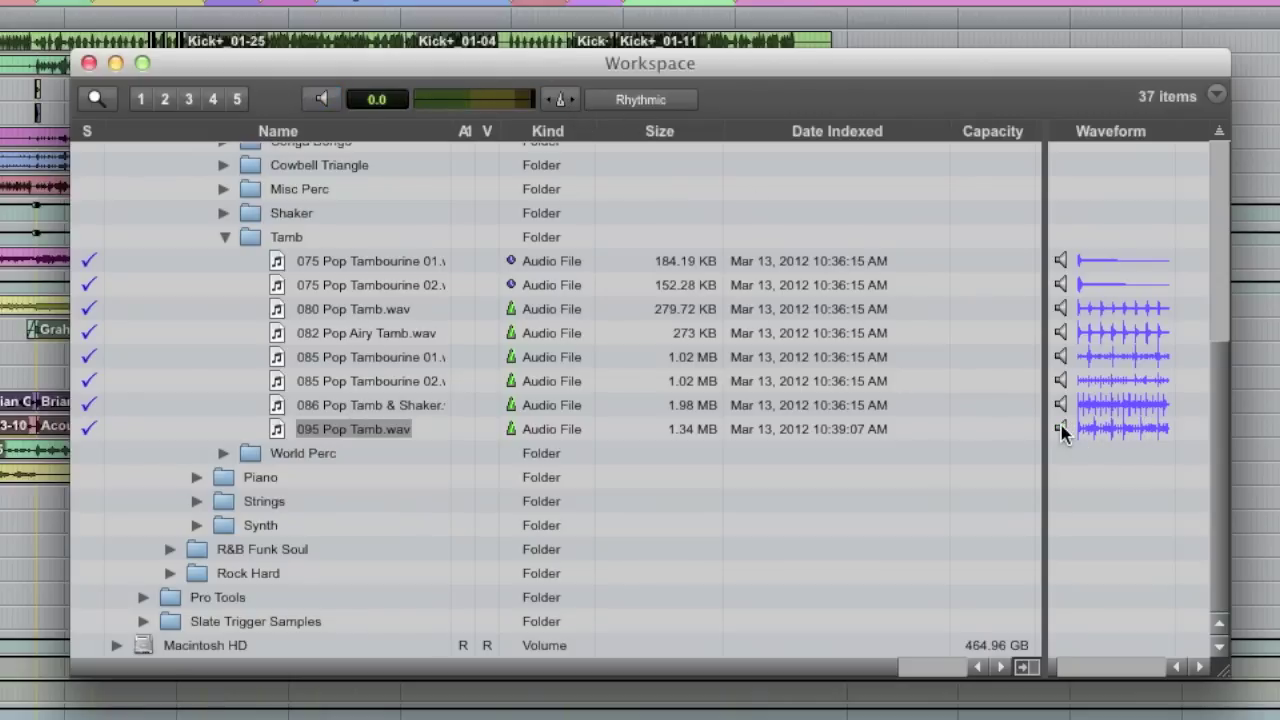
pyautogui.click(1061, 428)
pyautogui.click(1061, 428)
pyautogui.click(557, 97)
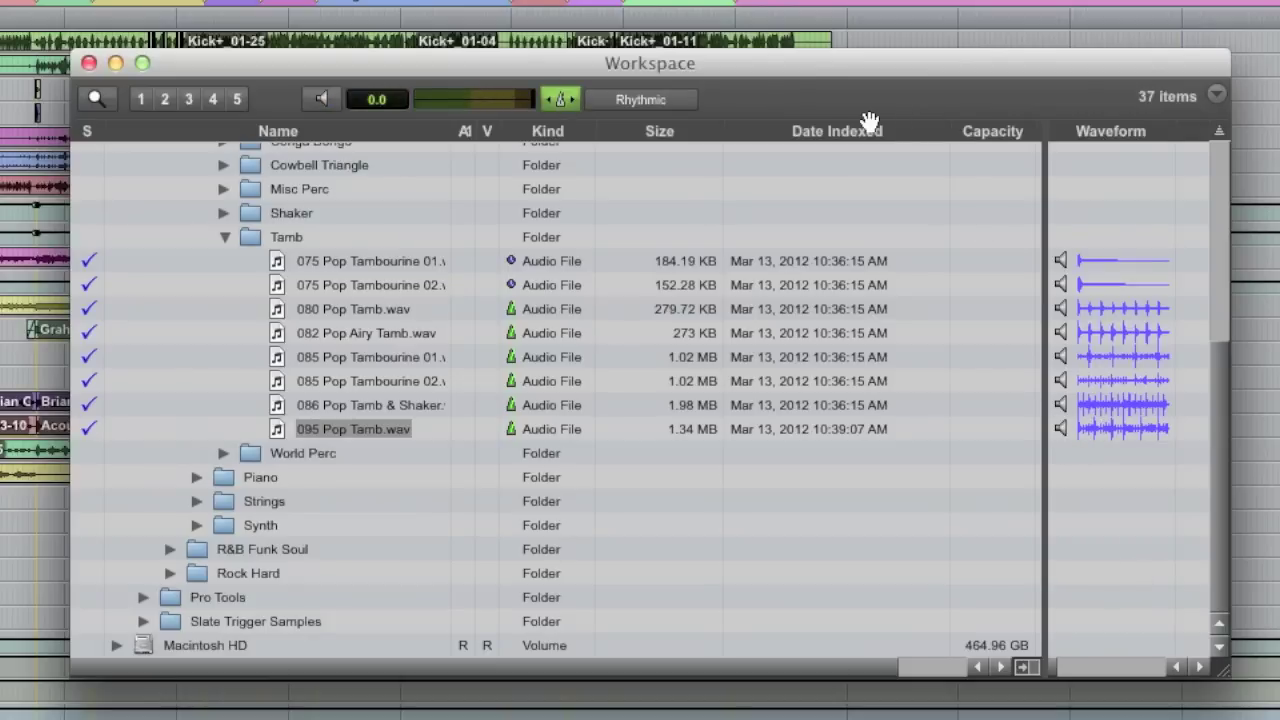
# - Move the Workspace browser aside, play the song from bar 83, and preview 095 Pop Tamb.wav along with it
pyautogui.moveTo(838, 65); pyautogui.dragTo(1129, 114)
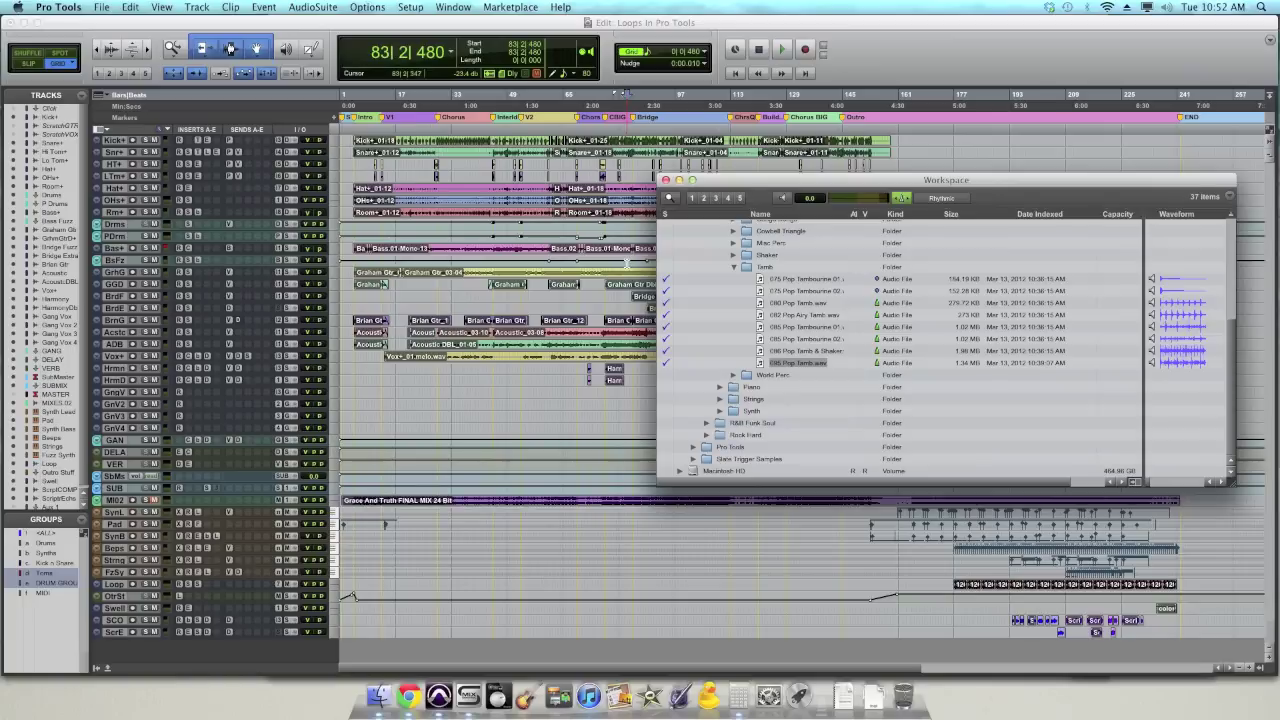
pyautogui.click(303, 286)
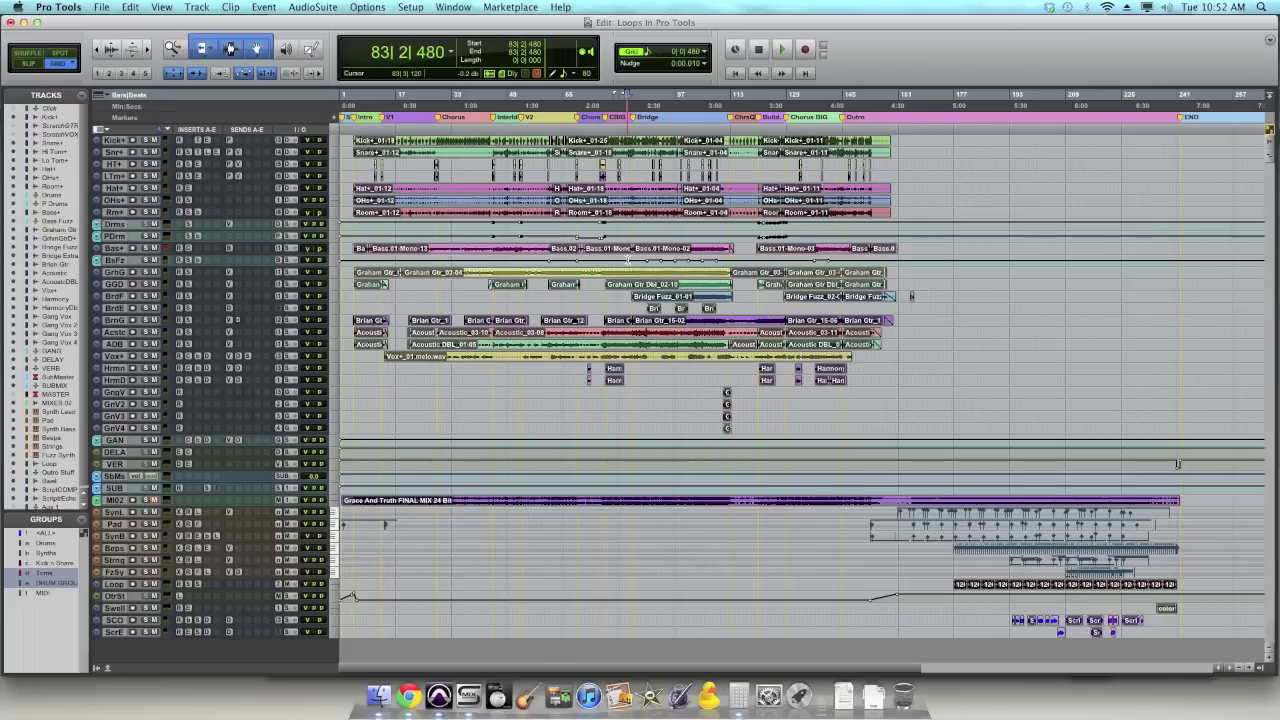
pyautogui.press('space')
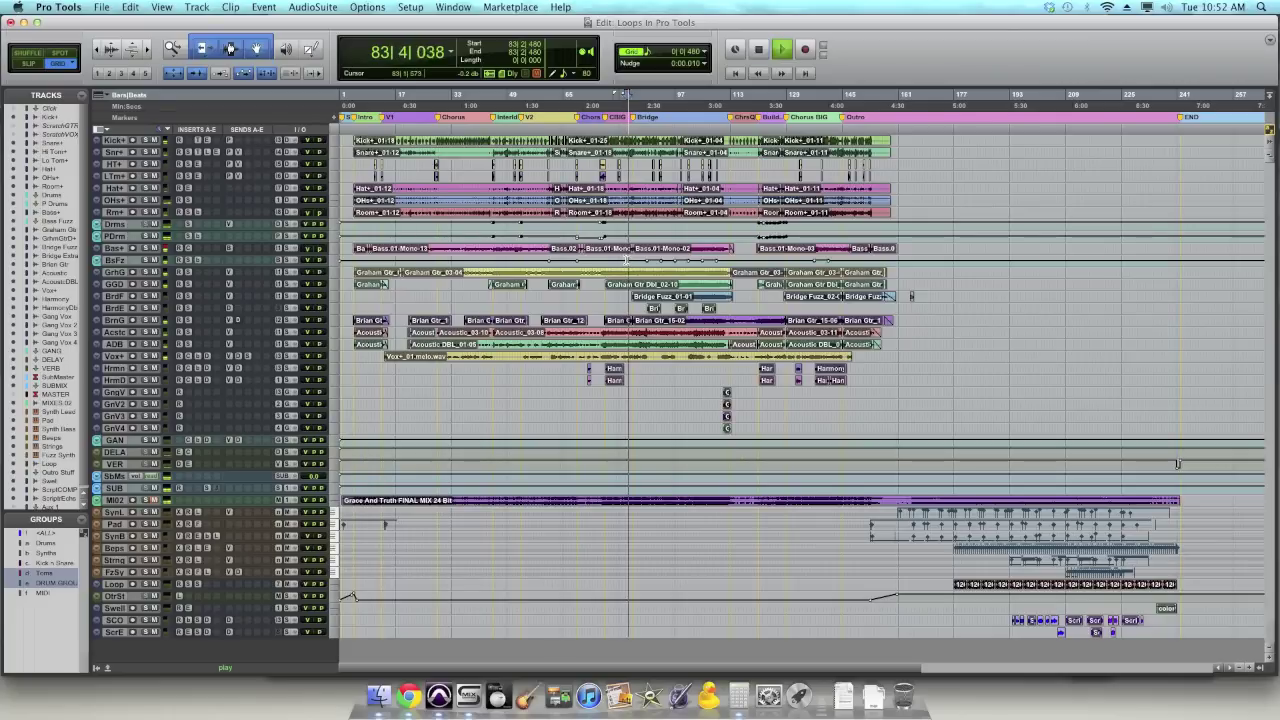
pyautogui.hotkey('alt', 'i')
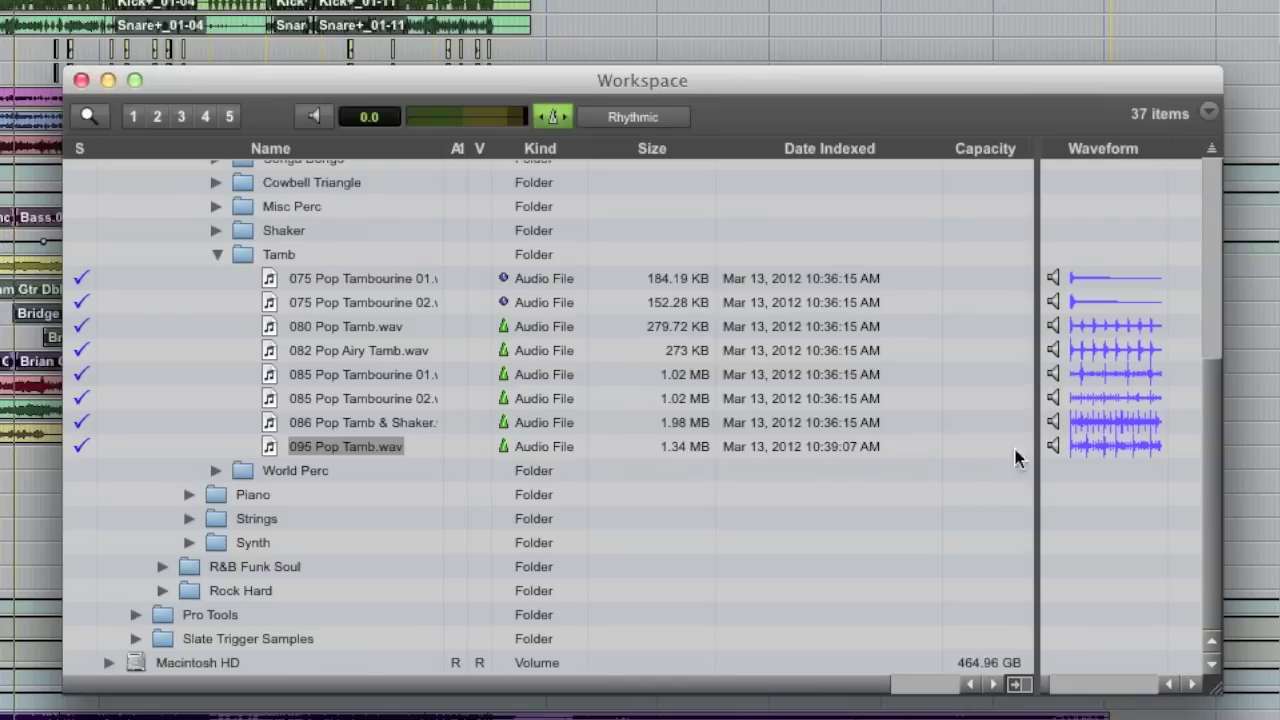
pyautogui.click(1152, 363)
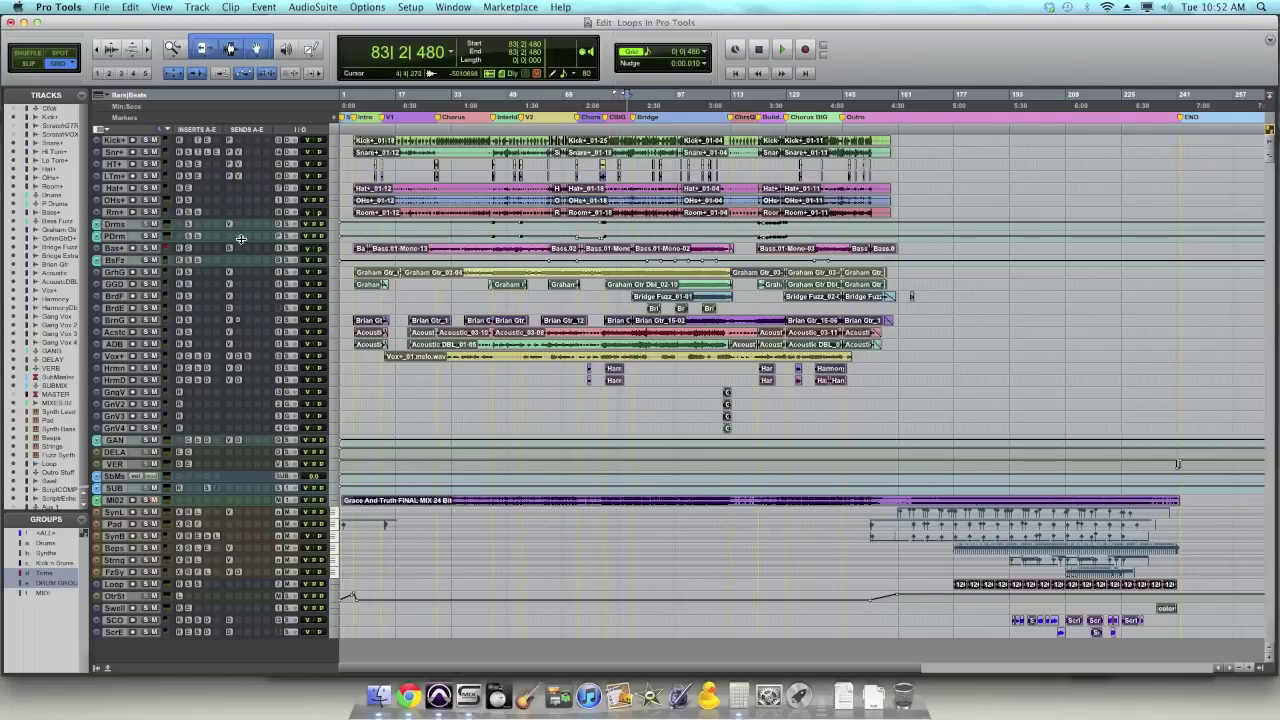
# - Enlarge the Room+ track and create one stereo audio track in samples directly below it
pyautogui.click(116, 213)
pyautogui.moveTo(112, 218); pyautogui.dragTo(106, 321)
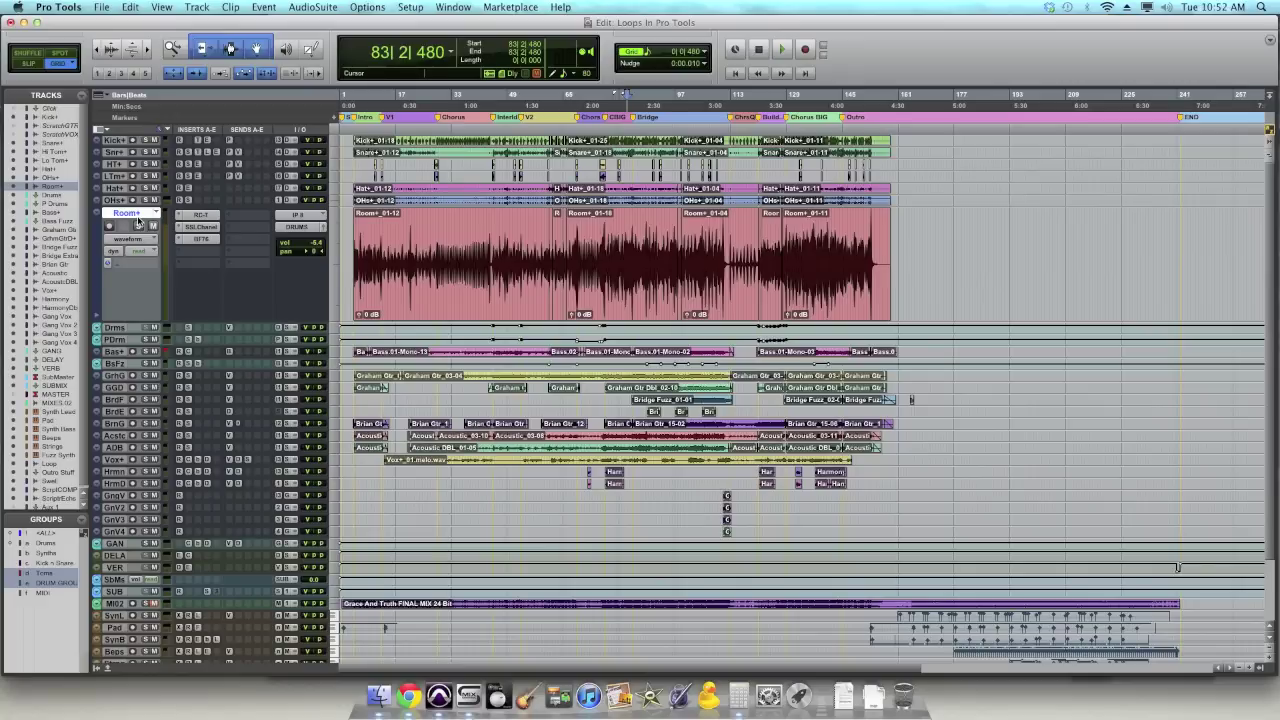
pyautogui.press('super+shift+n')
pyautogui.click(563, 242)
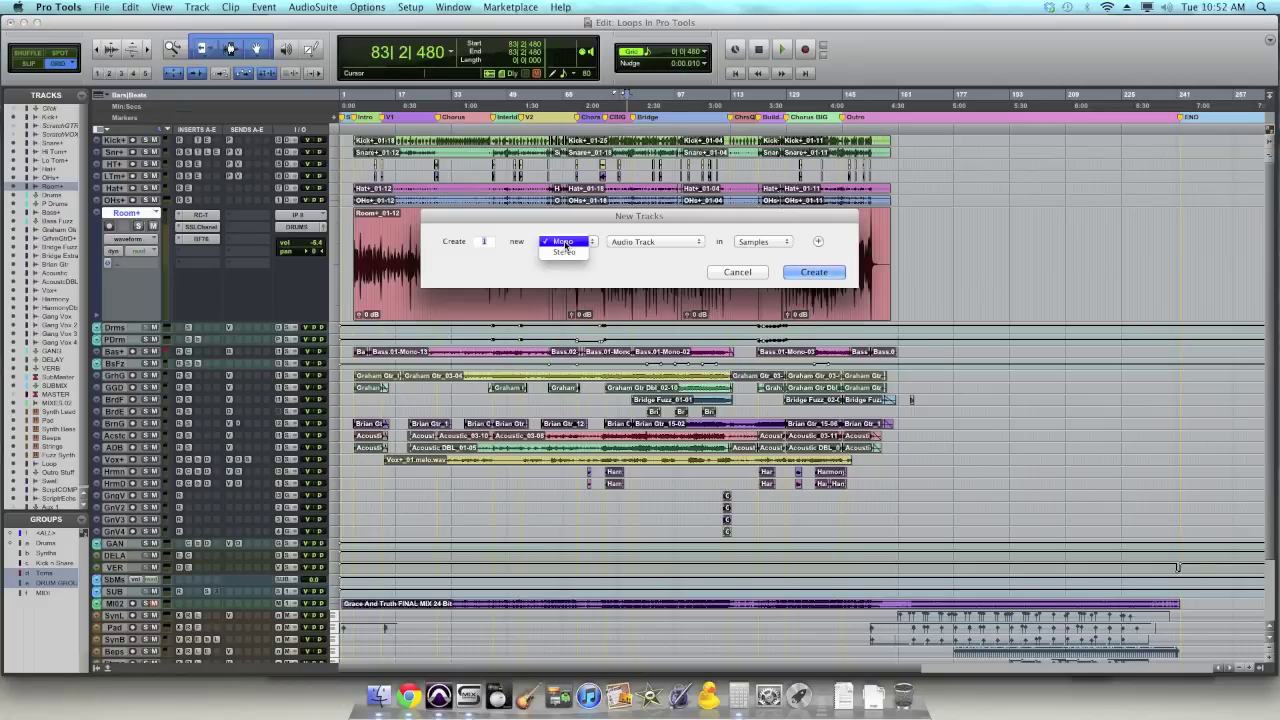
pyautogui.click(564, 251)
pyautogui.click(829, 273)
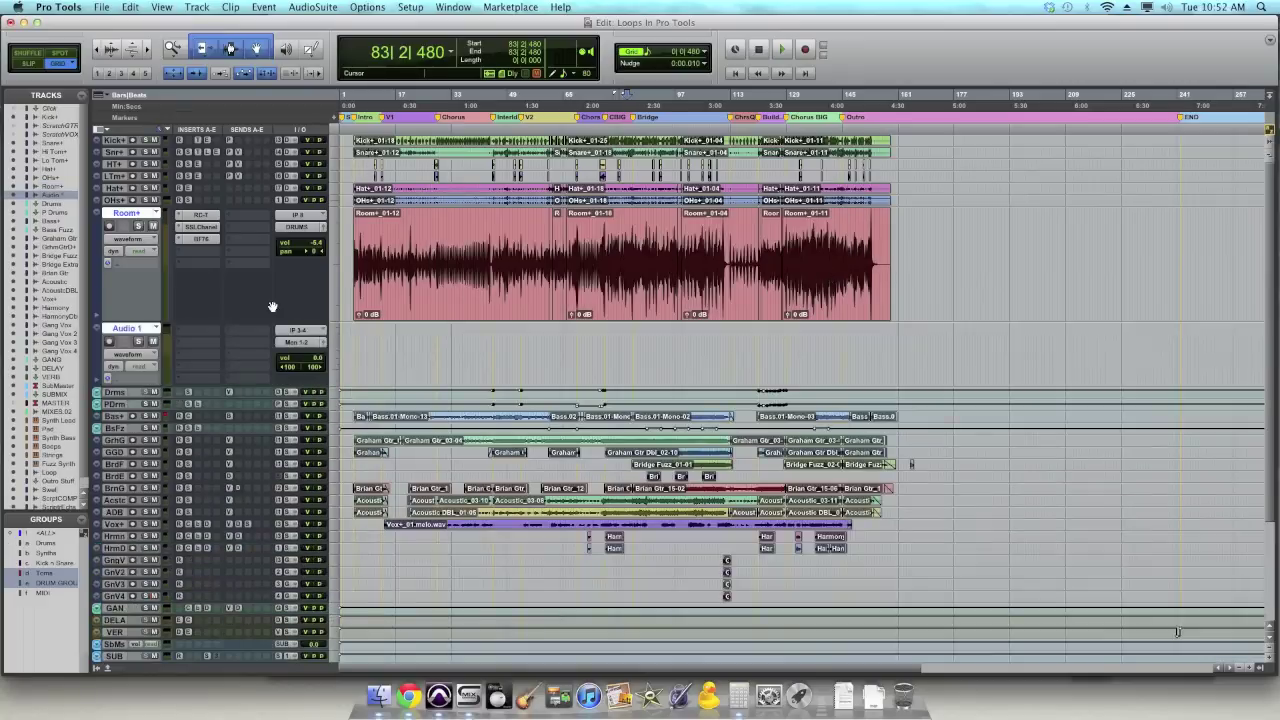
# - Increase the new audio track's height and rename the track as Tambo
pyautogui.moveTo(128, 387); pyautogui.dragTo(135, 441)
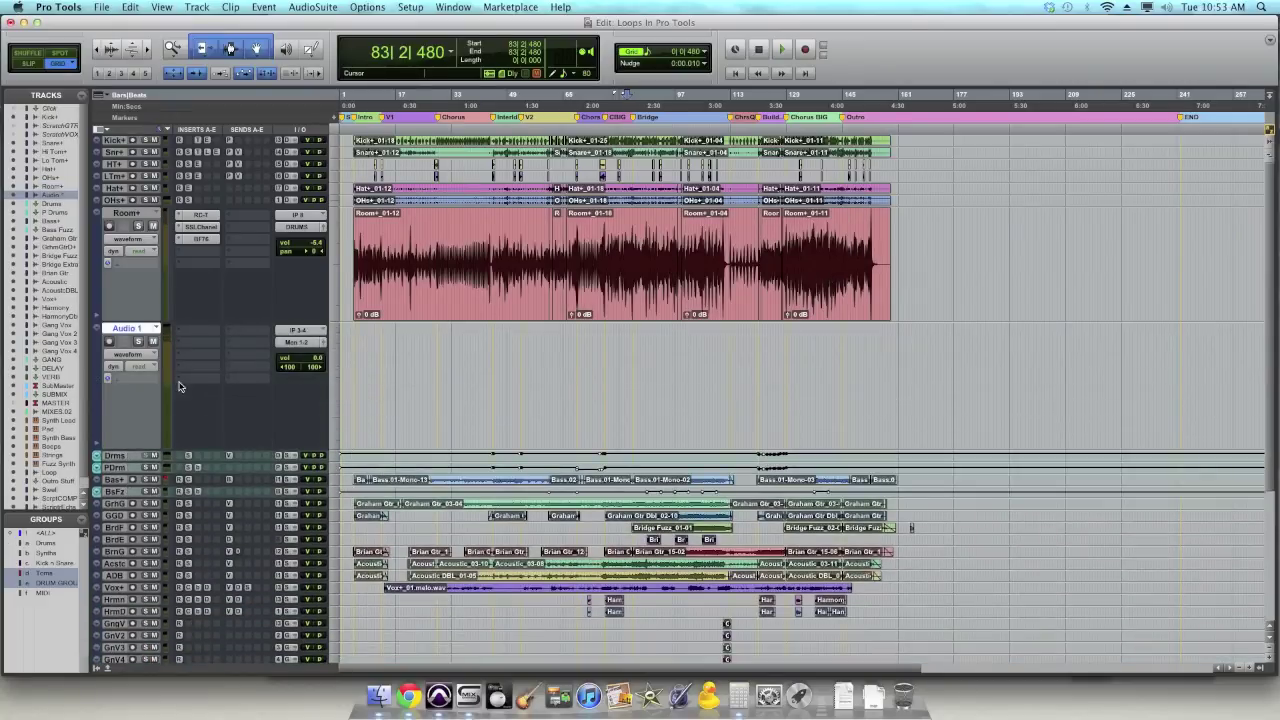
pyautogui.doubleClick(141, 328)
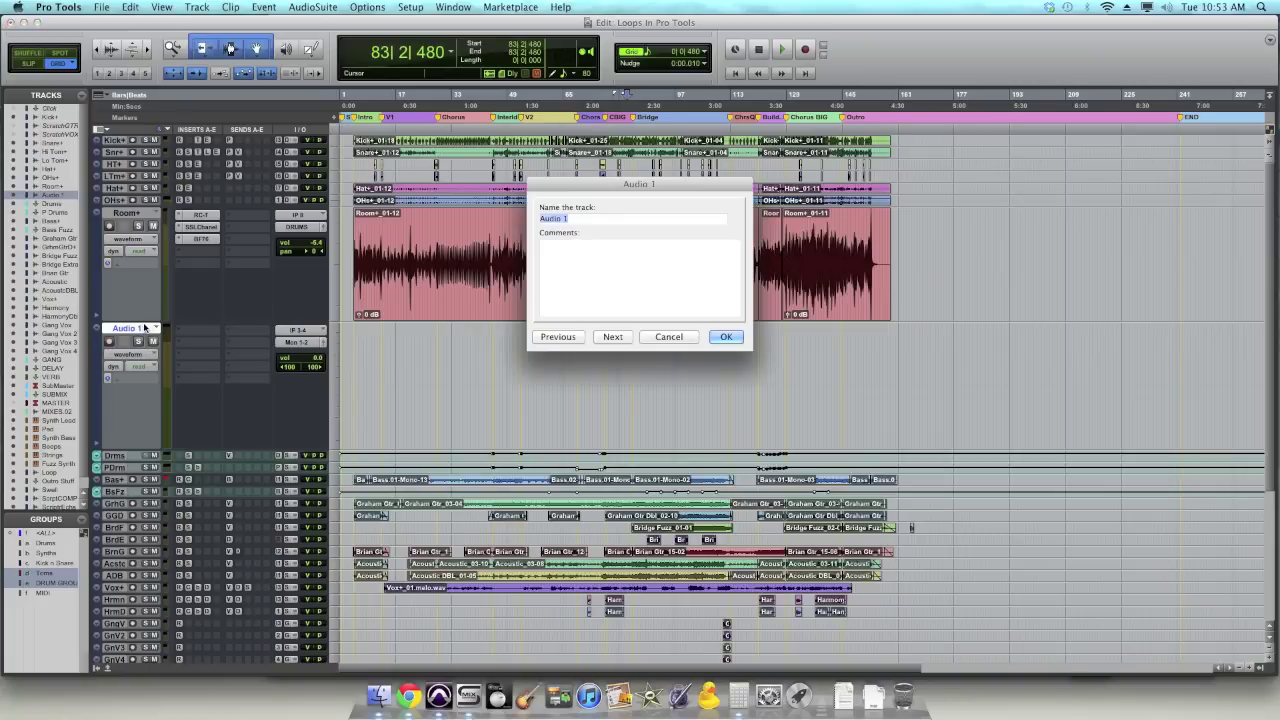
pyautogui.write('Tambo')
pyautogui.press('Return')
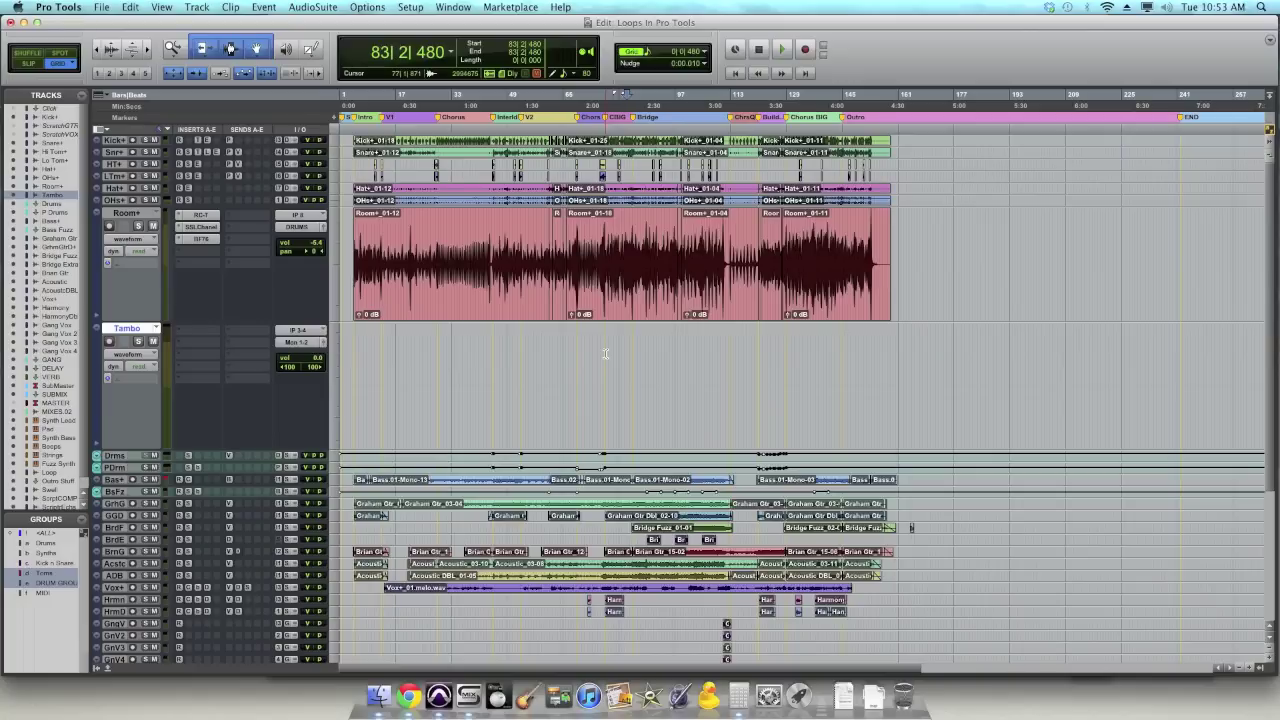
# - Place the tempo-conformed 095 Pop Tamb.wav from the Workspace browser onto the Tambo track near the start of the bridge
pyautogui.hotkey('alt', 'i')
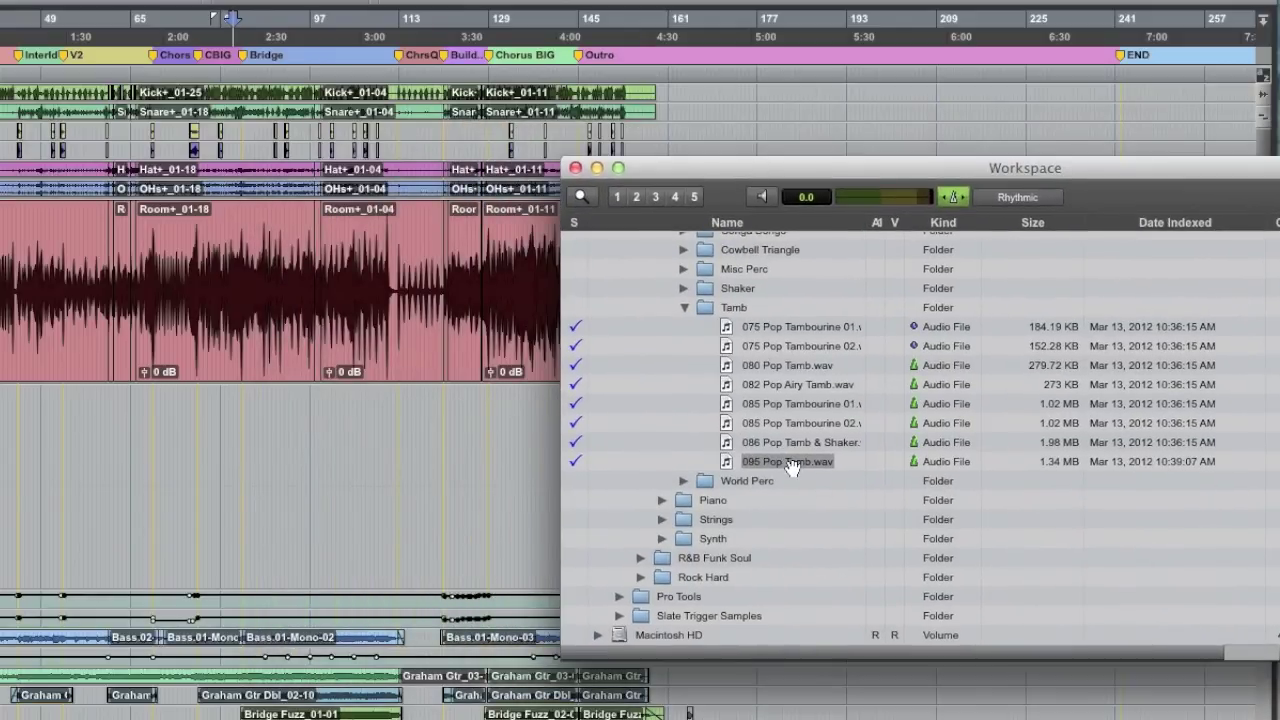
pyautogui.click(954, 199)
pyautogui.moveTo(800, 464); pyautogui.dragTo(261, 447)
pyautogui.moveTo(252, 445); pyautogui.dragTo(246, 447)
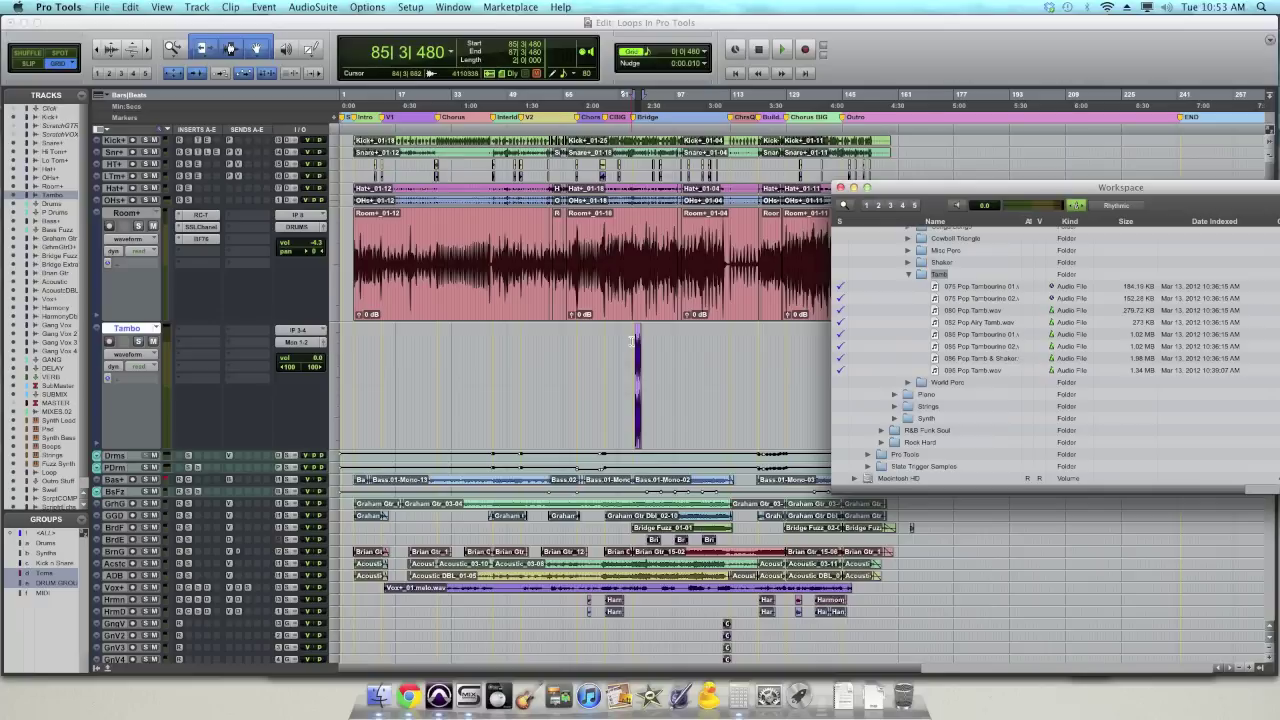
# - Move the tambourine clip on the Tambo track to the Bridge marker at bar 85
pyautogui.click(243, 416)
pyautogui.press('t')
pyautogui.press('t')
pyautogui.press('t')
pyautogui.press('t')
pyautogui.press('t')
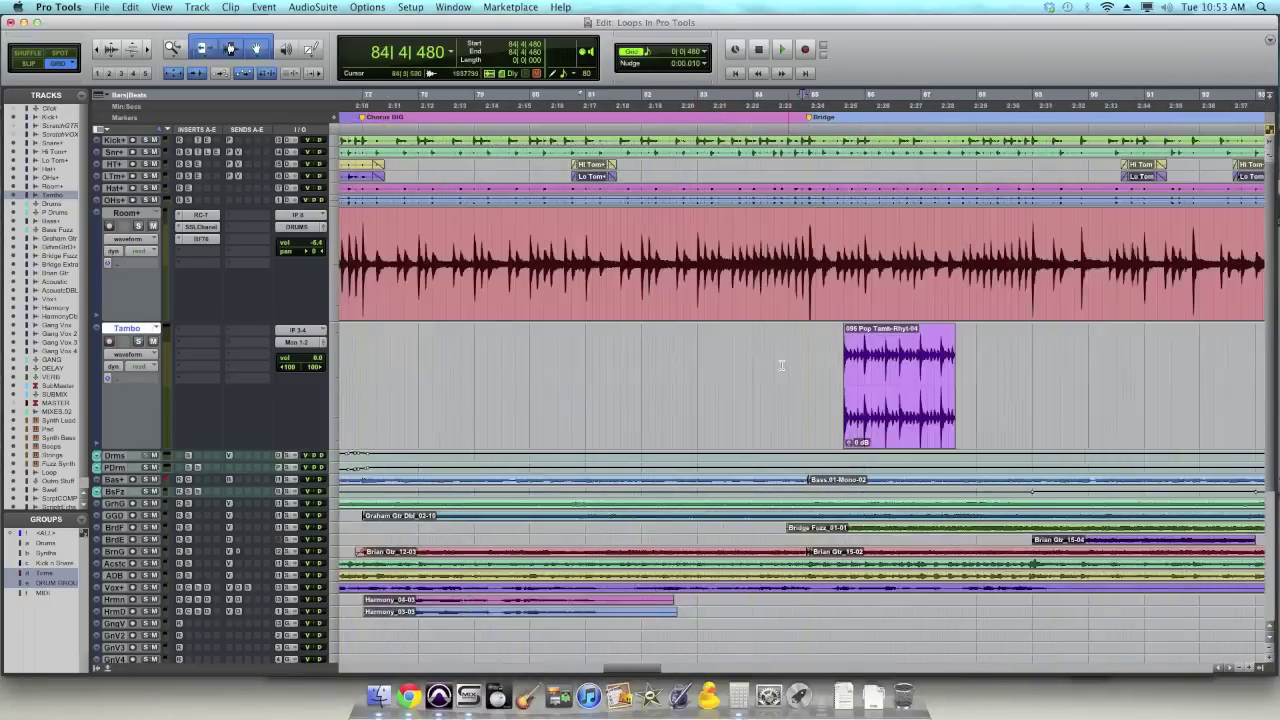
pyautogui.moveTo(925, 426); pyautogui.dragTo(856, 422)
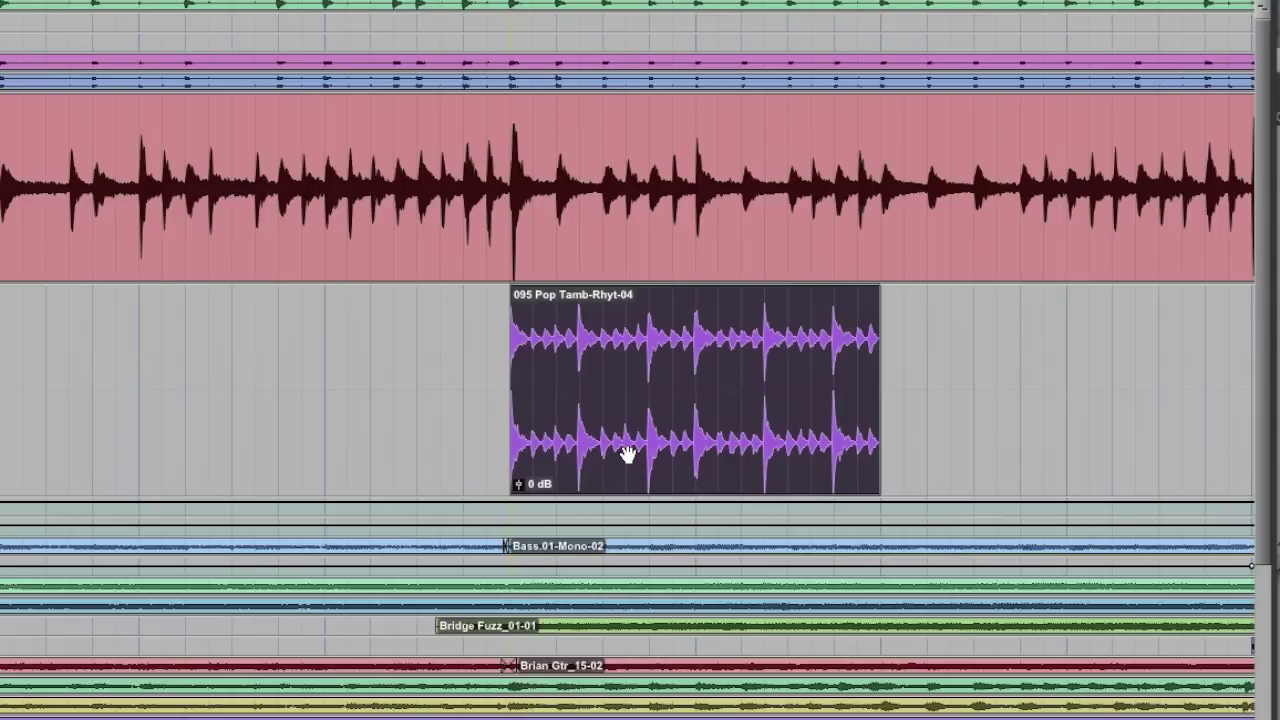
# - Disable session-tempo conforming and add 095 Pop Tamb.wav at its original tempo just after the conformed clip on the Tambo track
pyautogui.hotkey('alt', ';')
pyautogui.click(938, 95)
pyautogui.moveTo(937, 59); pyautogui.dragTo(0, 164)
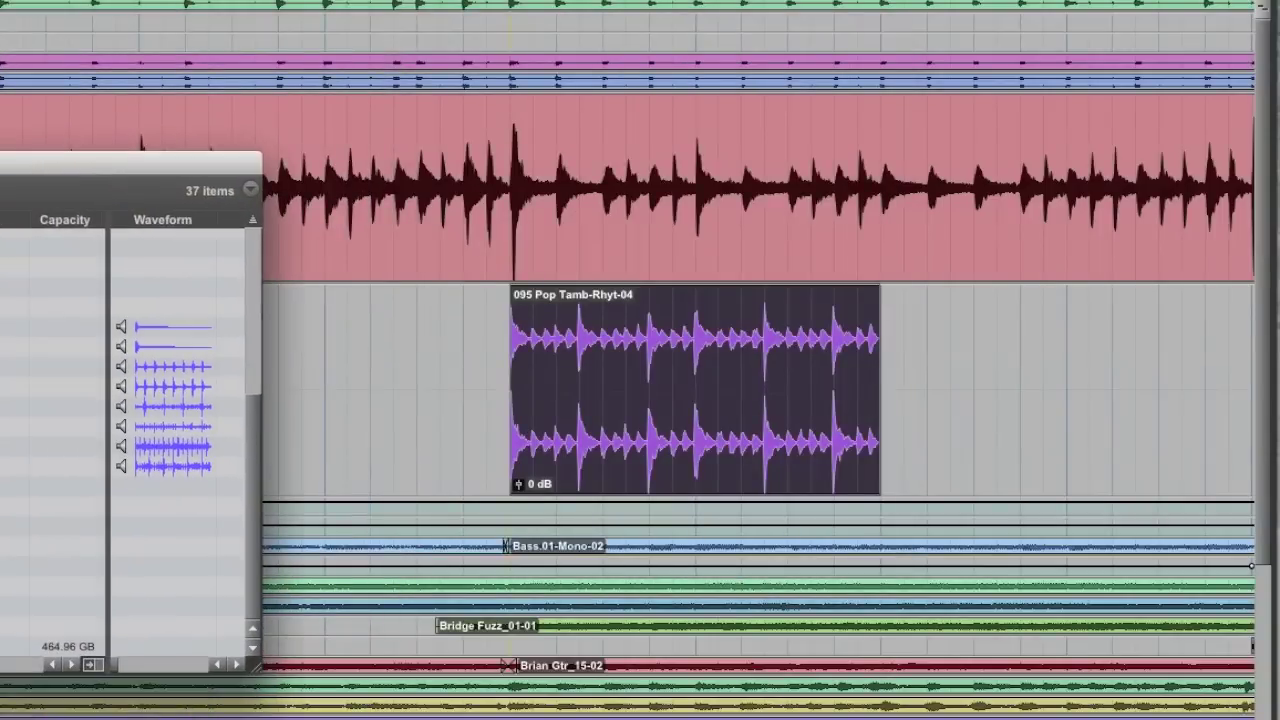
pyautogui.moveTo(75, 462); pyautogui.dragTo(925, 463)
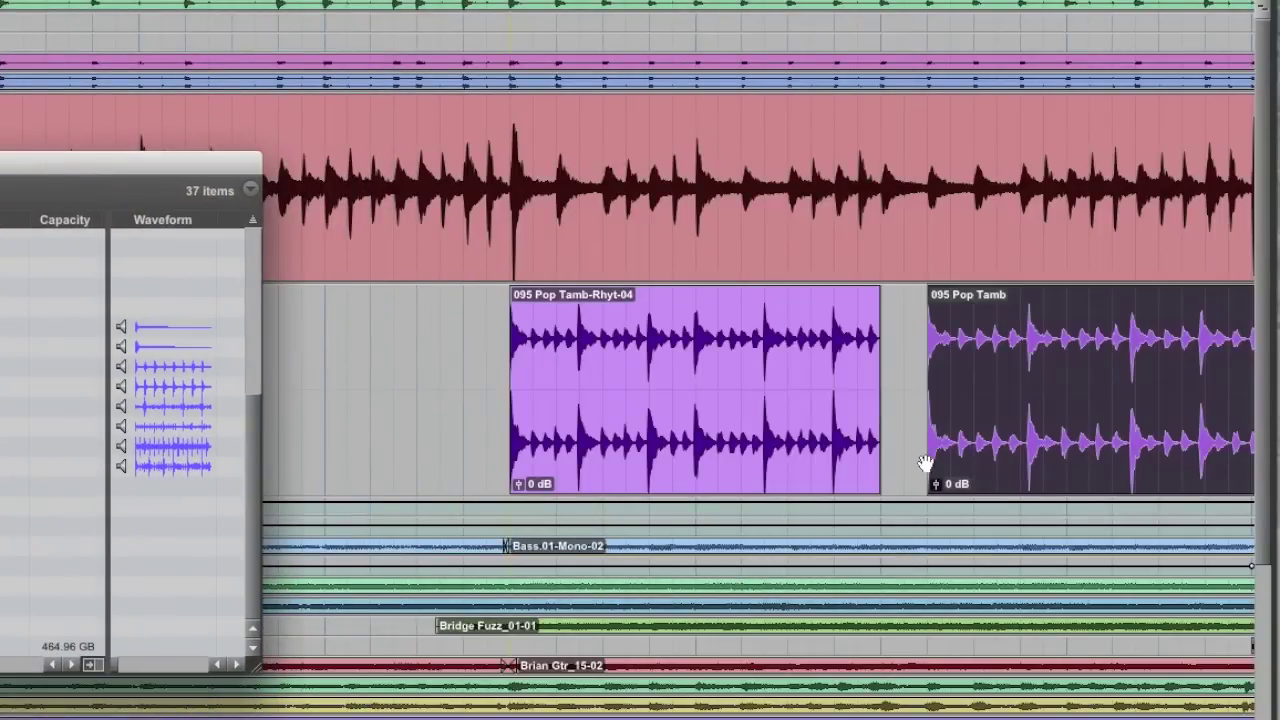
# - Compare the lengths of the two tambourine clips and delete the unconformed one
pyautogui.click(900, 343)
pyautogui.press('super+bracketleft')
pyautogui.click(814, 463)
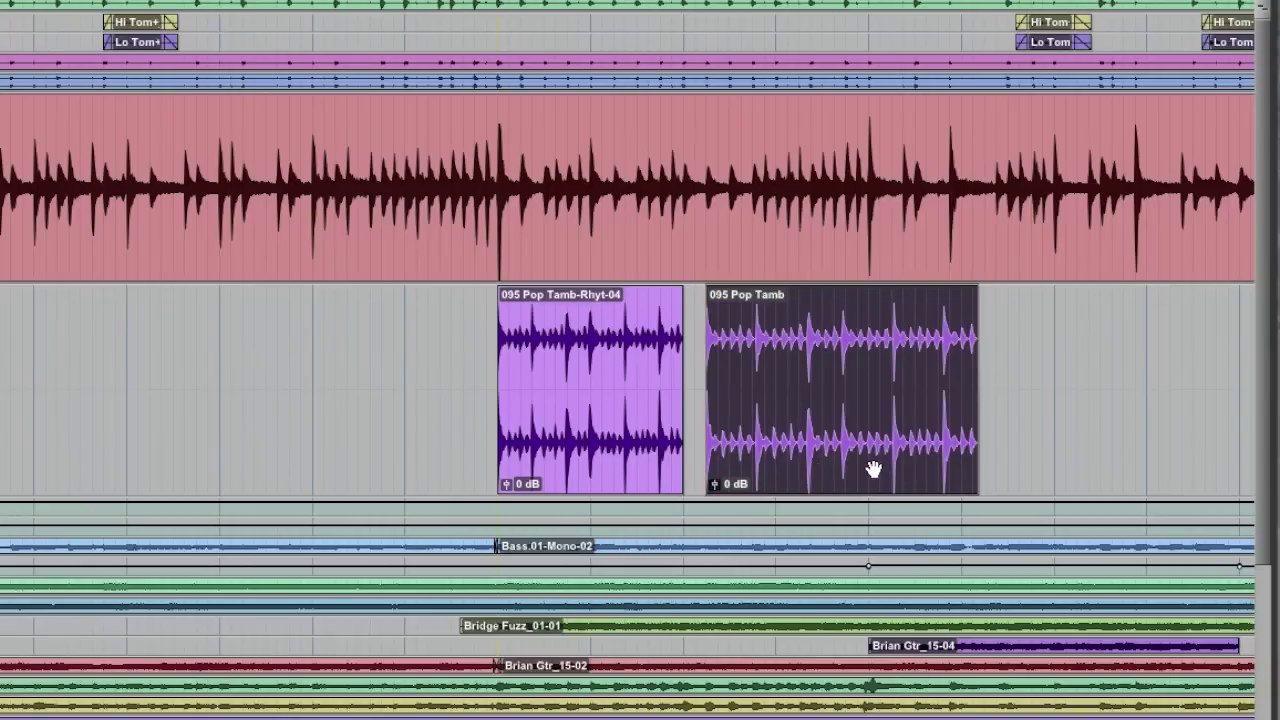
pyautogui.press('Delete')
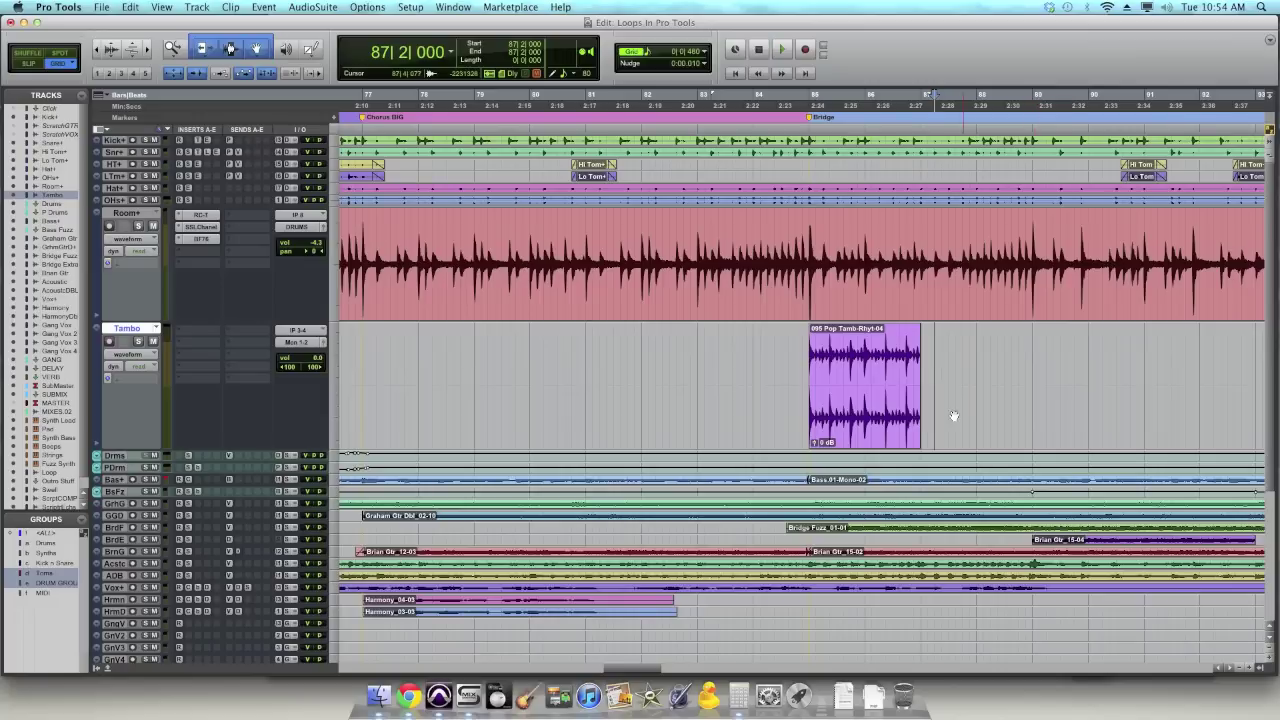
# - Select the conformed tambourine clip and play it with the song from bar 85
pyautogui.click(637, 455)
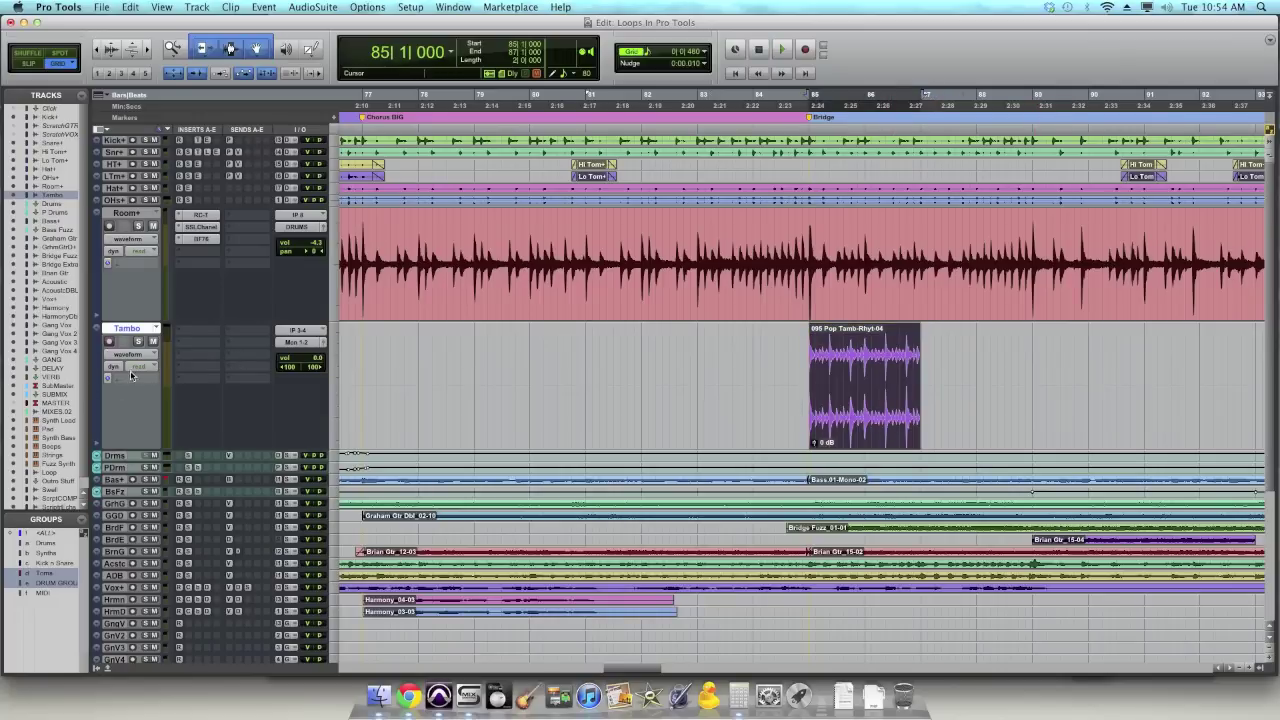
pyautogui.click(861, 409)
pyautogui.press('t')
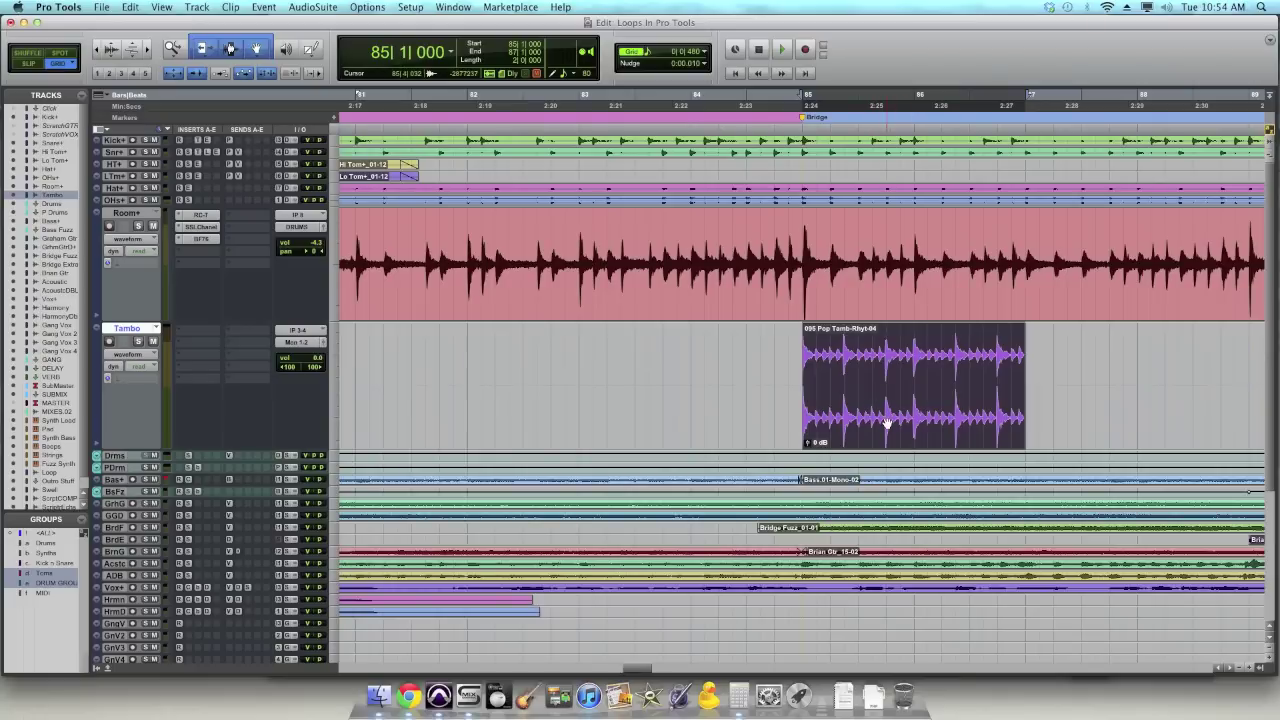
pyautogui.press('space')
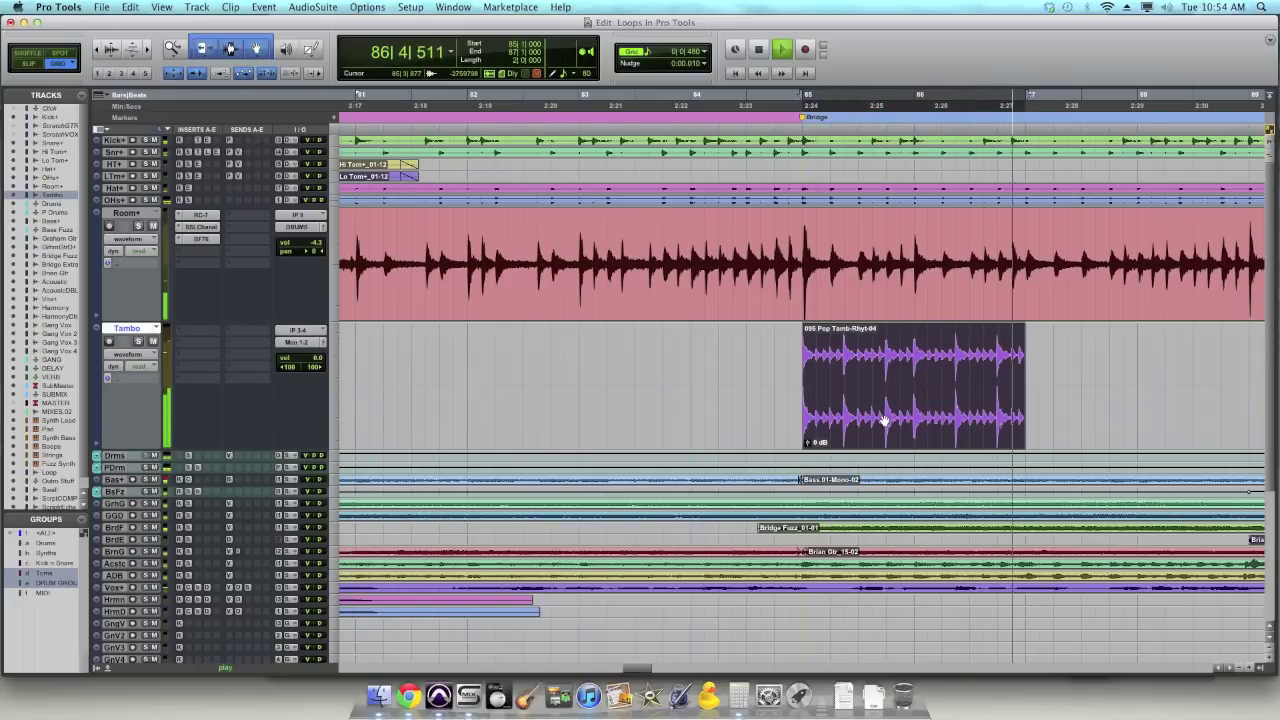
pyautogui.press('space')
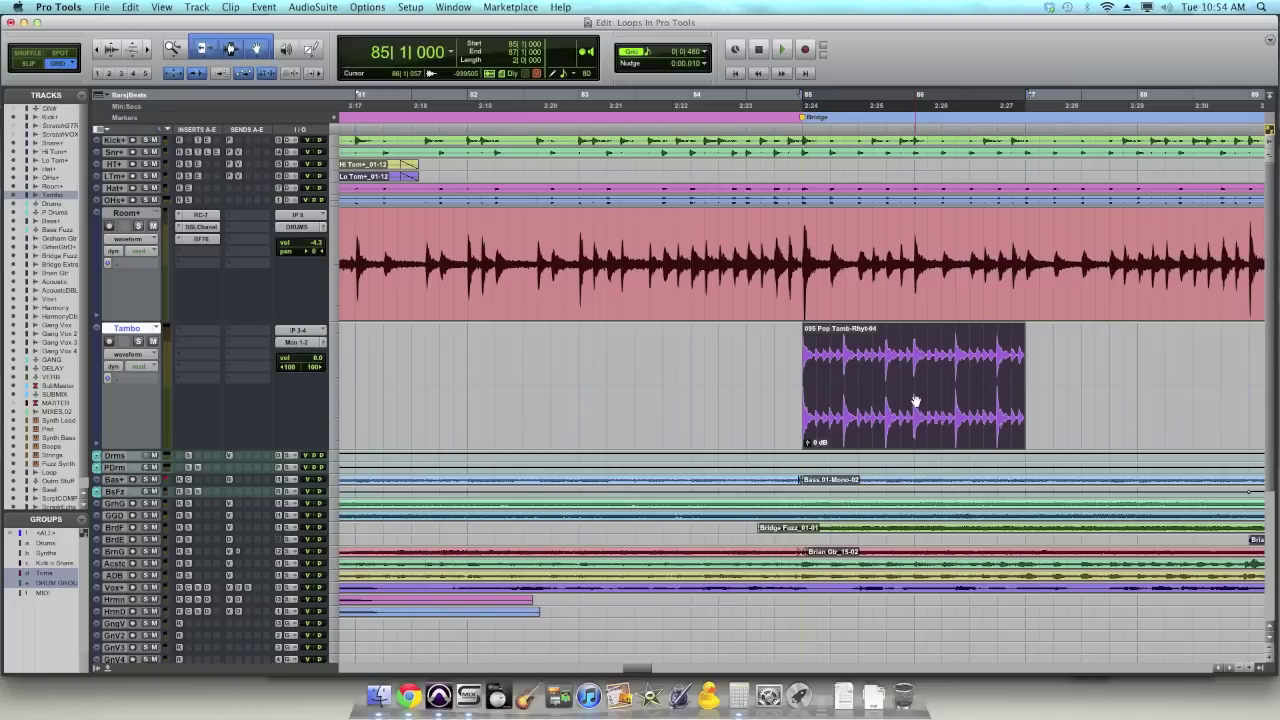
# - Examine the tambourine hit at 85|2|480 and replay the clip's opening beats from bar 85 against the drums
pyautogui.click(844, 356)
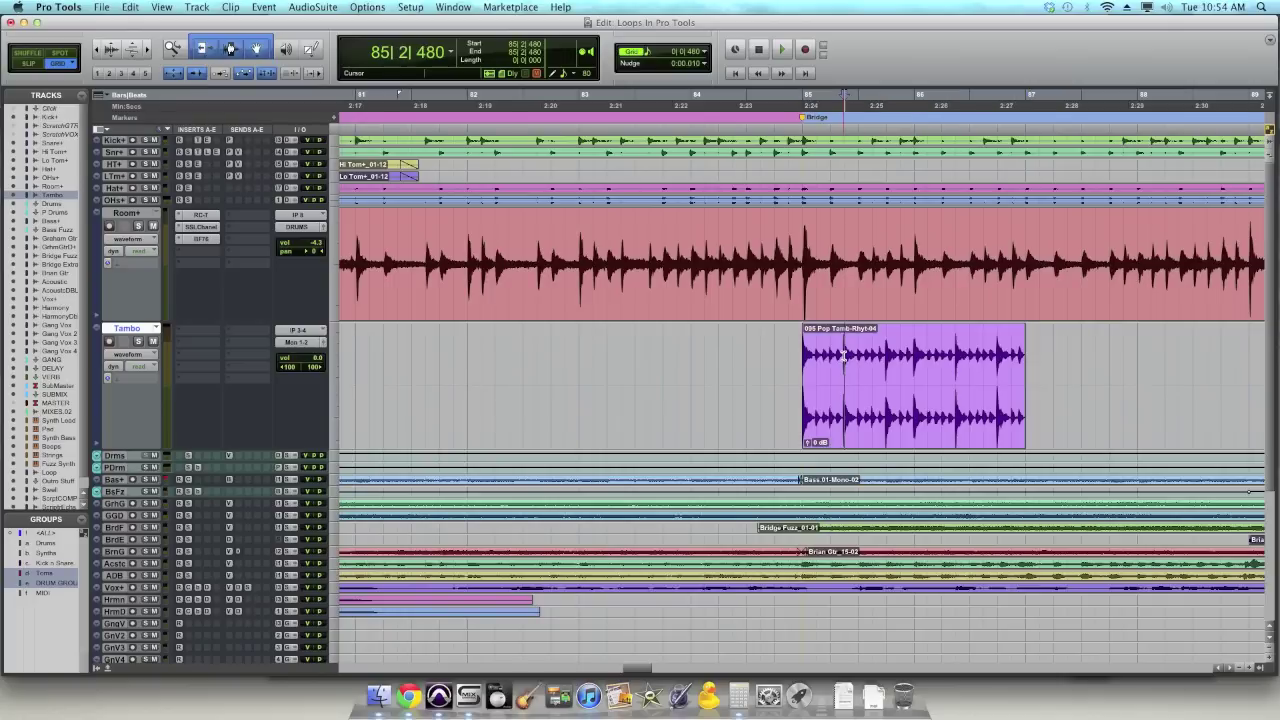
pyautogui.press('super+bracketright')
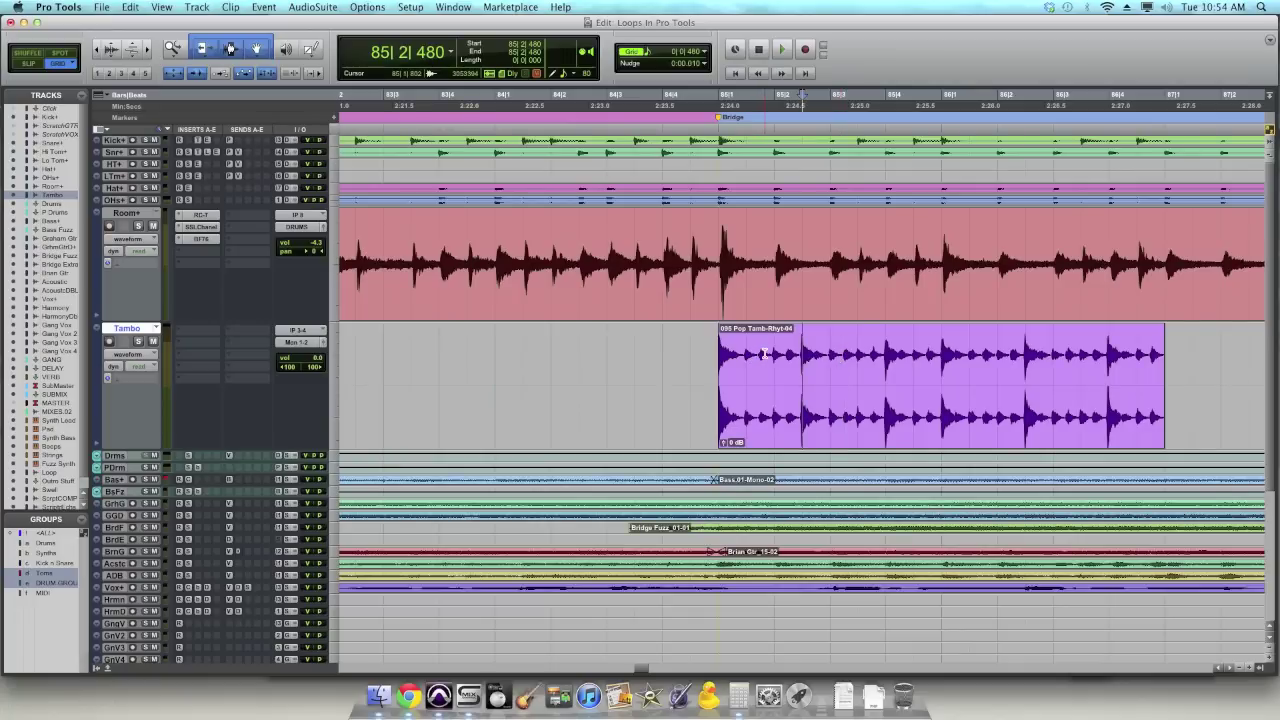
pyautogui.click(720, 352)
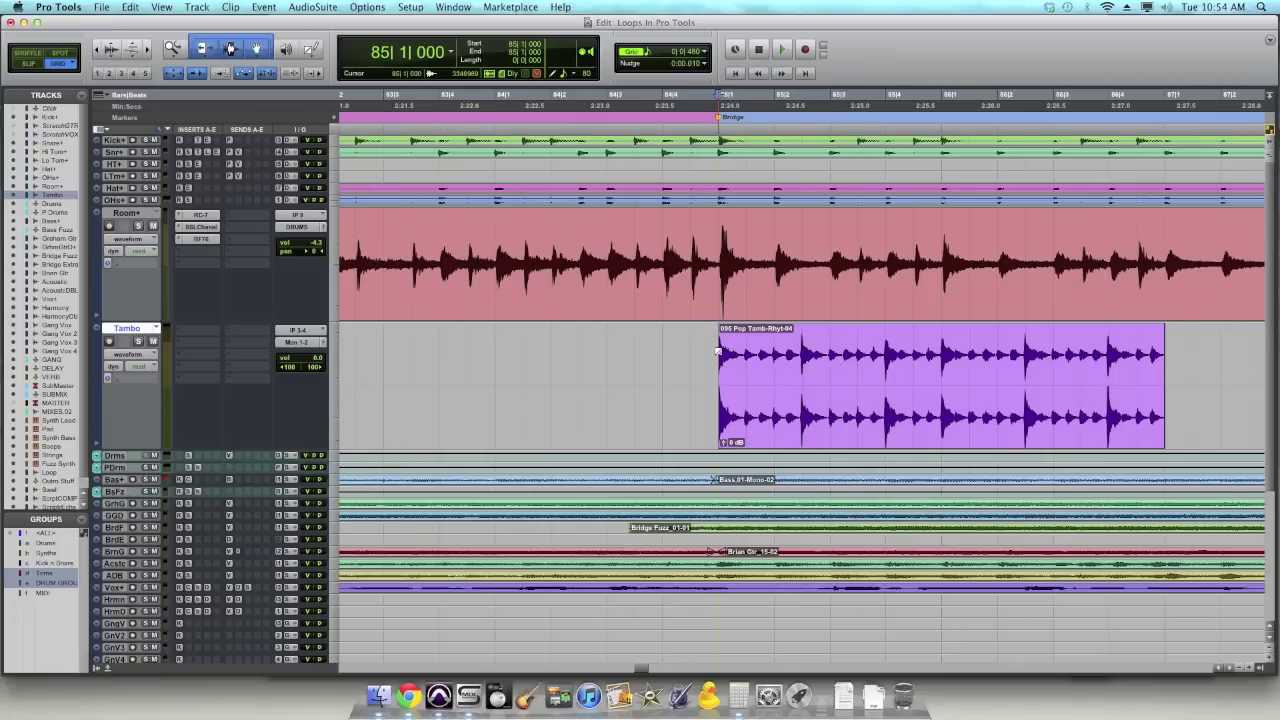
pyautogui.press('space')
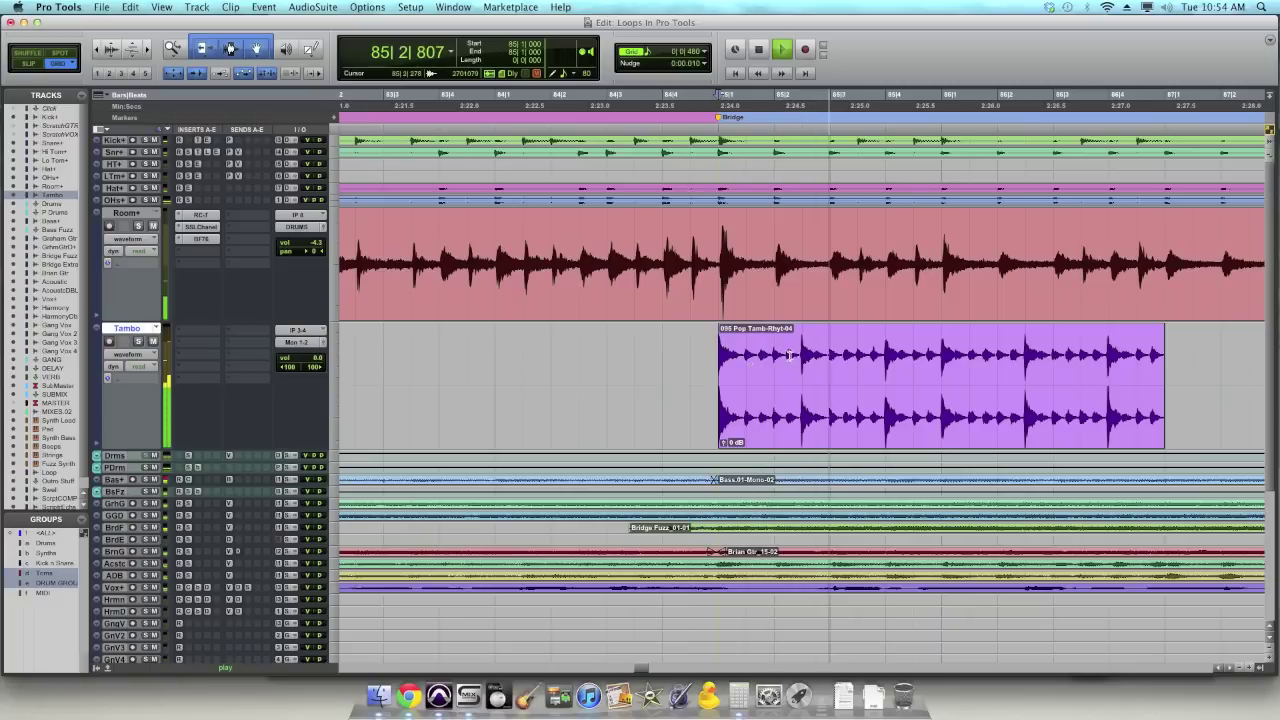
pyautogui.press('space')
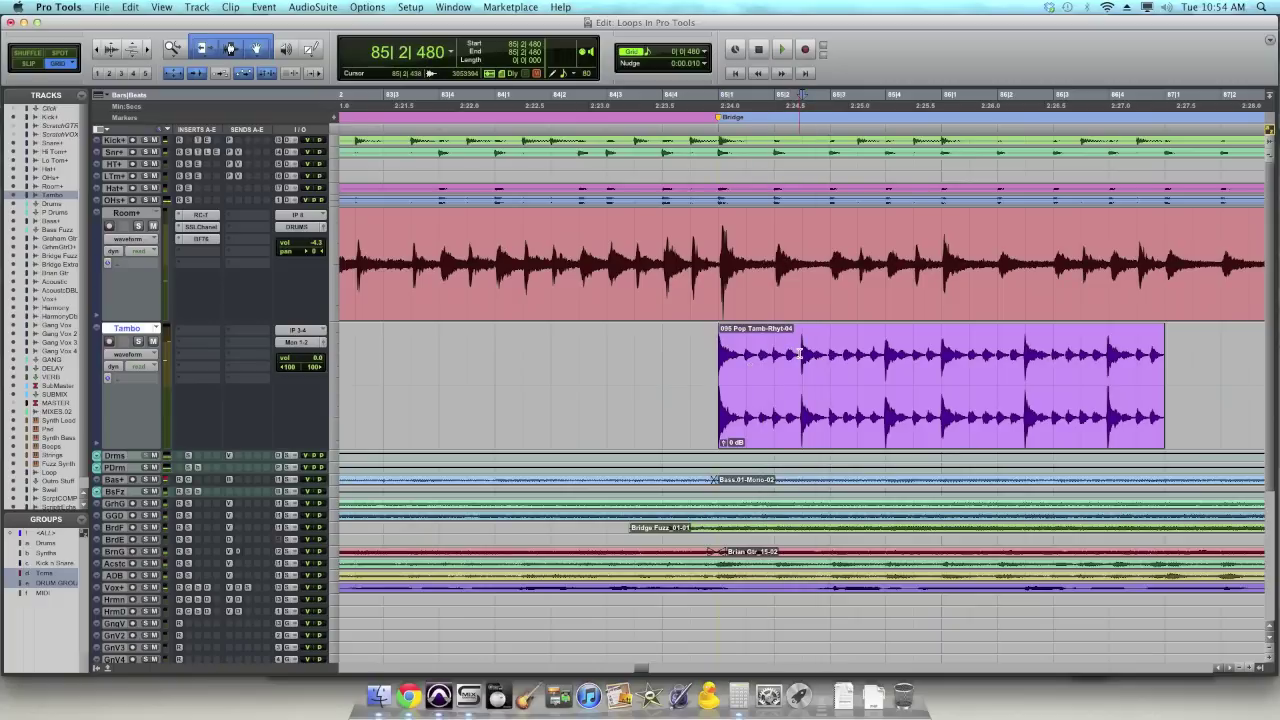
# - Split the tambourine clip at 85|2|480 and 85|3|480, and move the middle segment back to 85|2|000
pyautogui.press('super+e')
pyautogui.keyDown('shift'); pyautogui.click(858, 354); pyautogui.keyUp('shift')
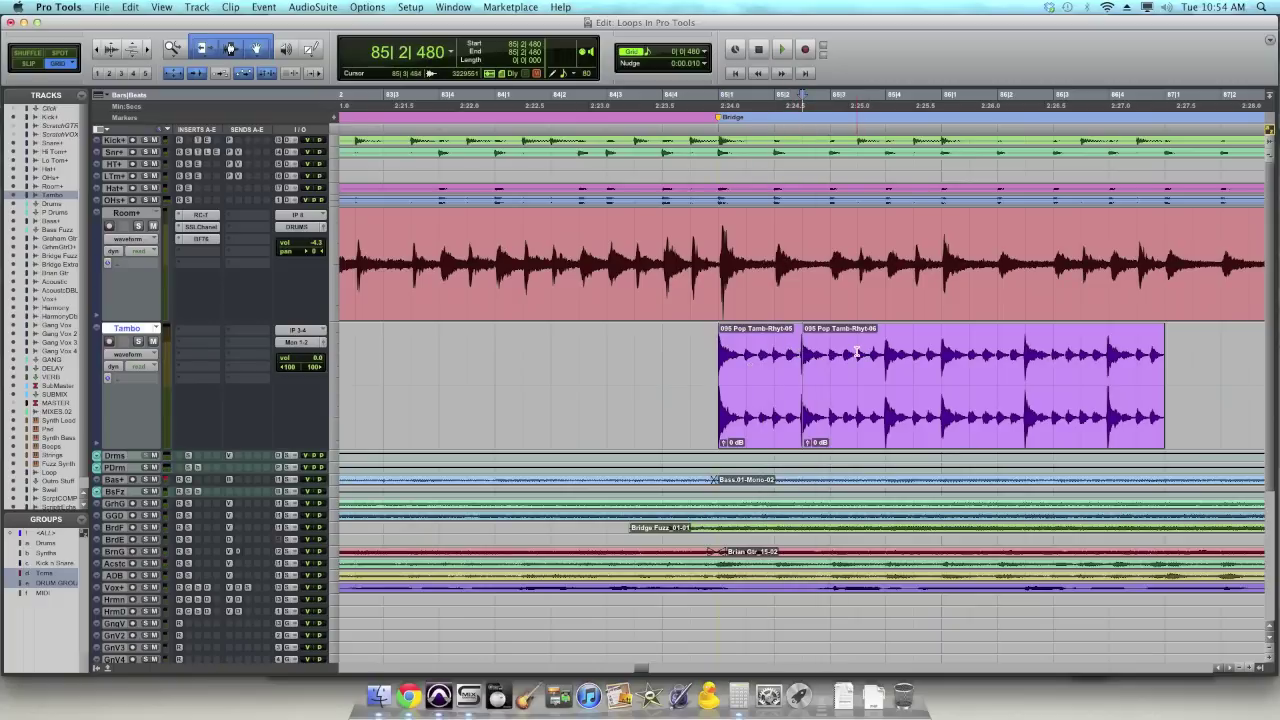
pyautogui.press('super+e')
pyautogui.moveTo(836, 430); pyautogui.dragTo(808, 416)
# - Duplicate the two one-beat tambourine segments three times, replacing the remainder of the loop up to bar 87
pyautogui.keyDown('shift'); pyautogui.click(739, 418); pyautogui.keyUp('shift')
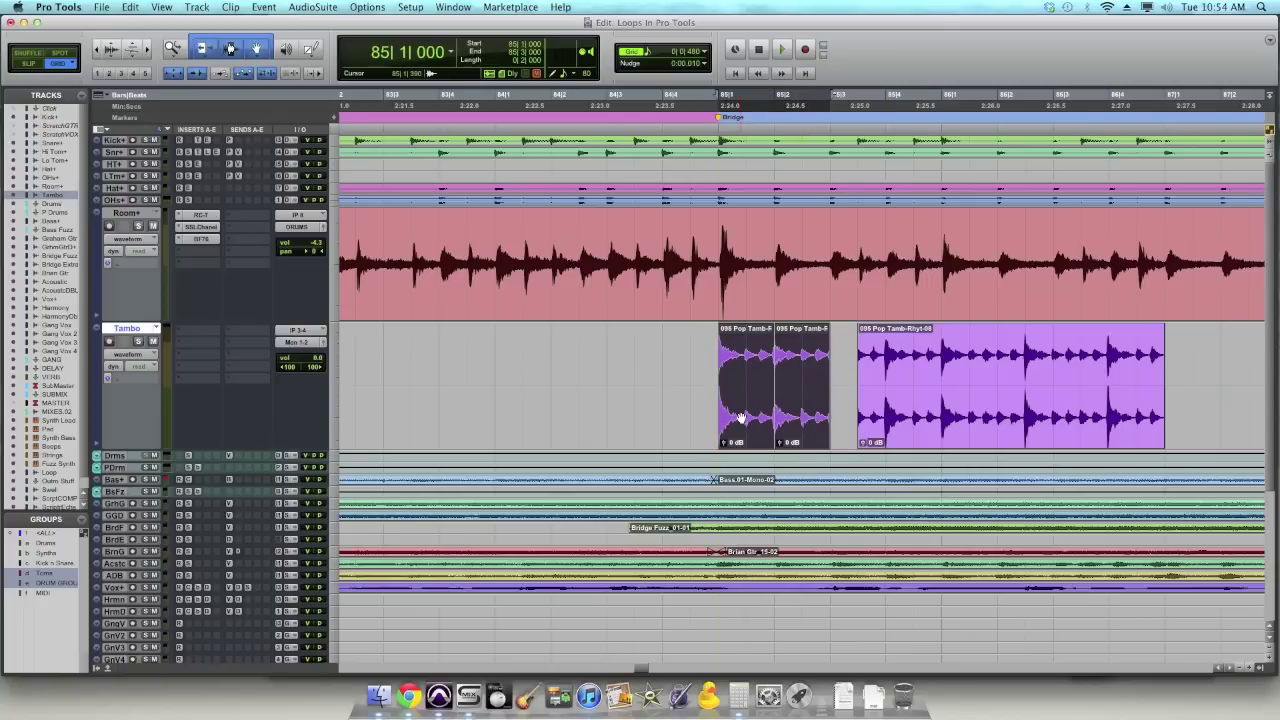
pyautogui.press('super+d')
pyautogui.press('super+d')
pyautogui.press('super+d')
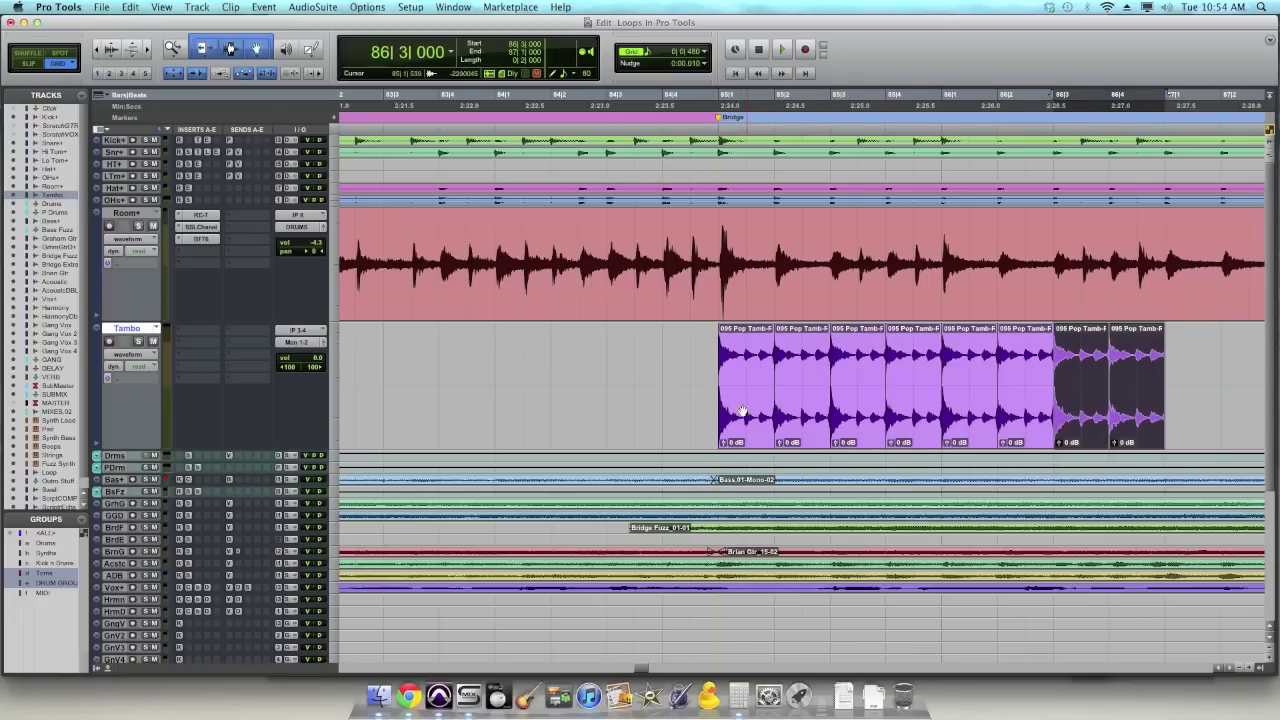
# - Play the rebuilt tambourine pattern with the song from bar 85 twice
pyautogui.click(714, 347)
pyautogui.press('space')
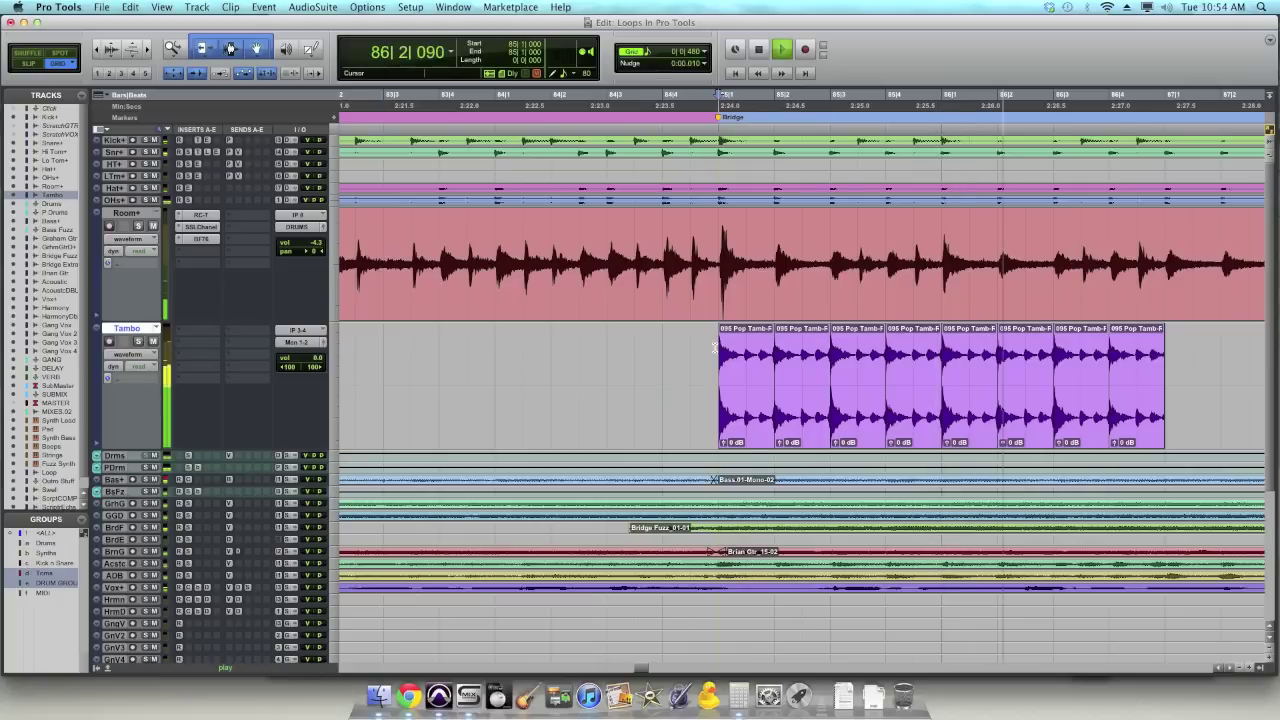
pyautogui.press('space')
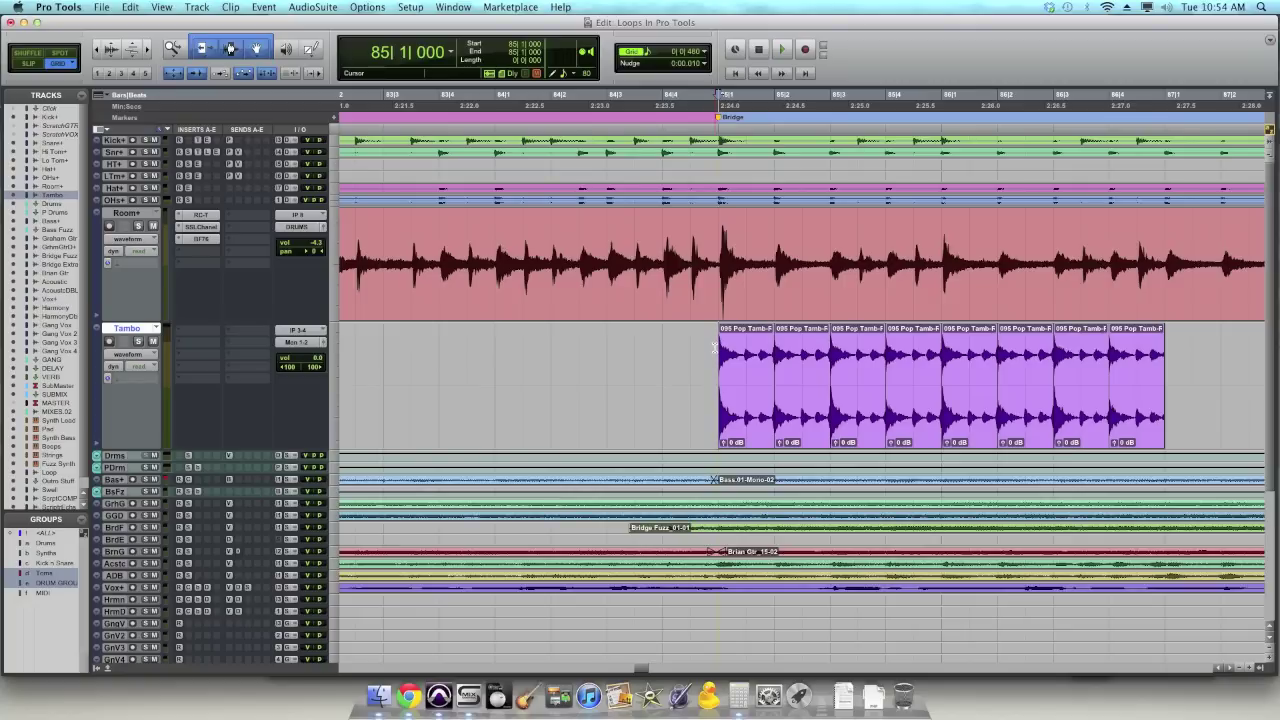
pyautogui.press('space')
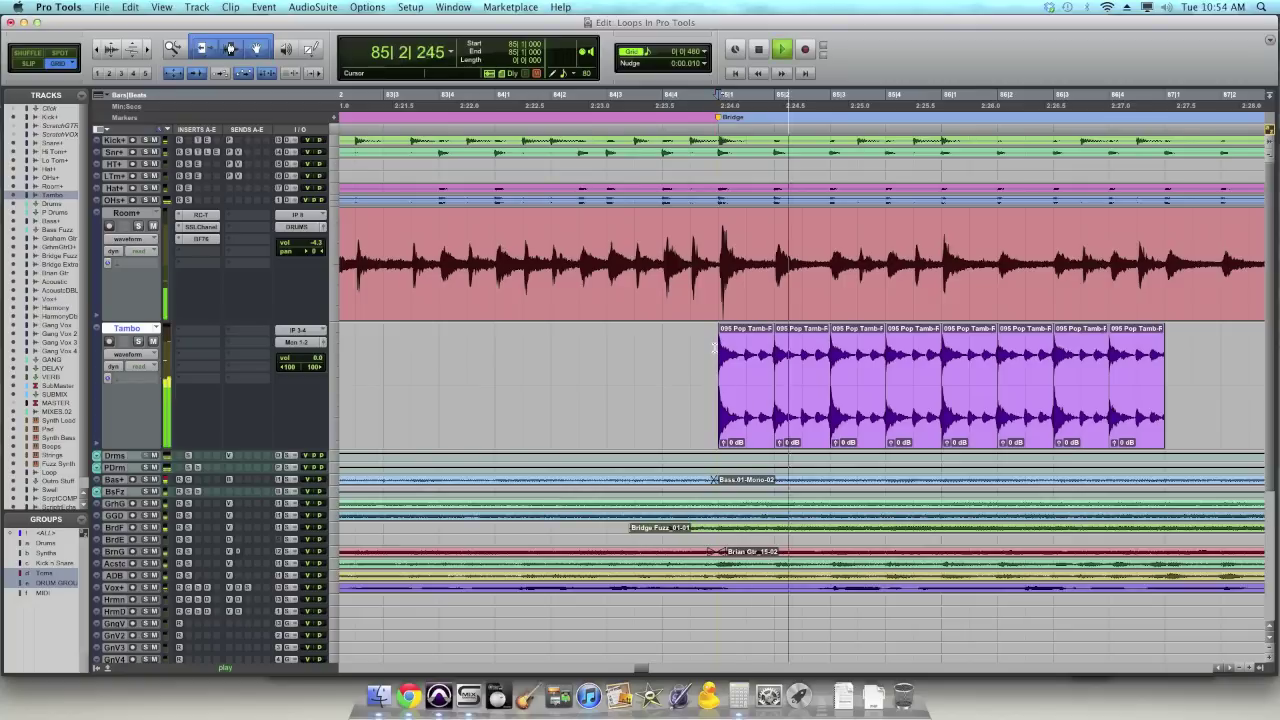
pyautogui.press('super+bracketleft')
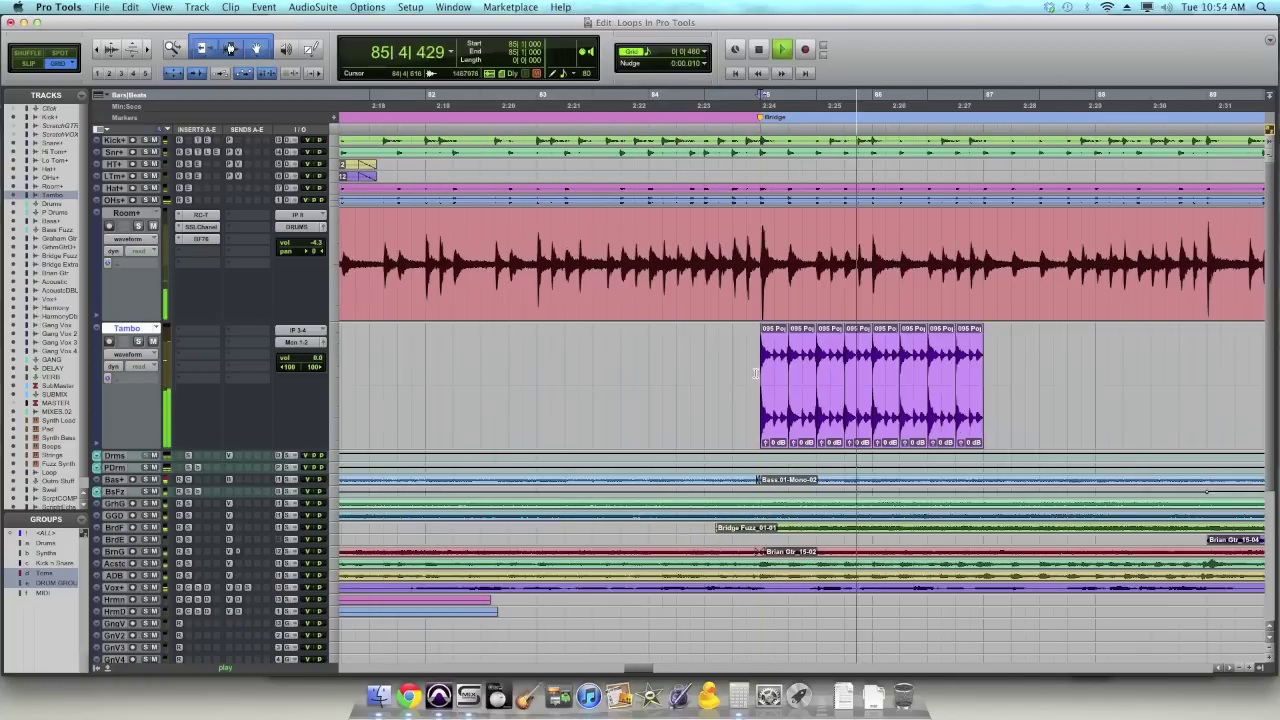
pyautogui.press('space')
# - Duplicate all eight tambourine segments once to extend the pattern to bar 89
pyautogui.click(776, 427)
pyautogui.keyDown('shift'); pyautogui.click(975, 432); pyautogui.keyUp('shift')
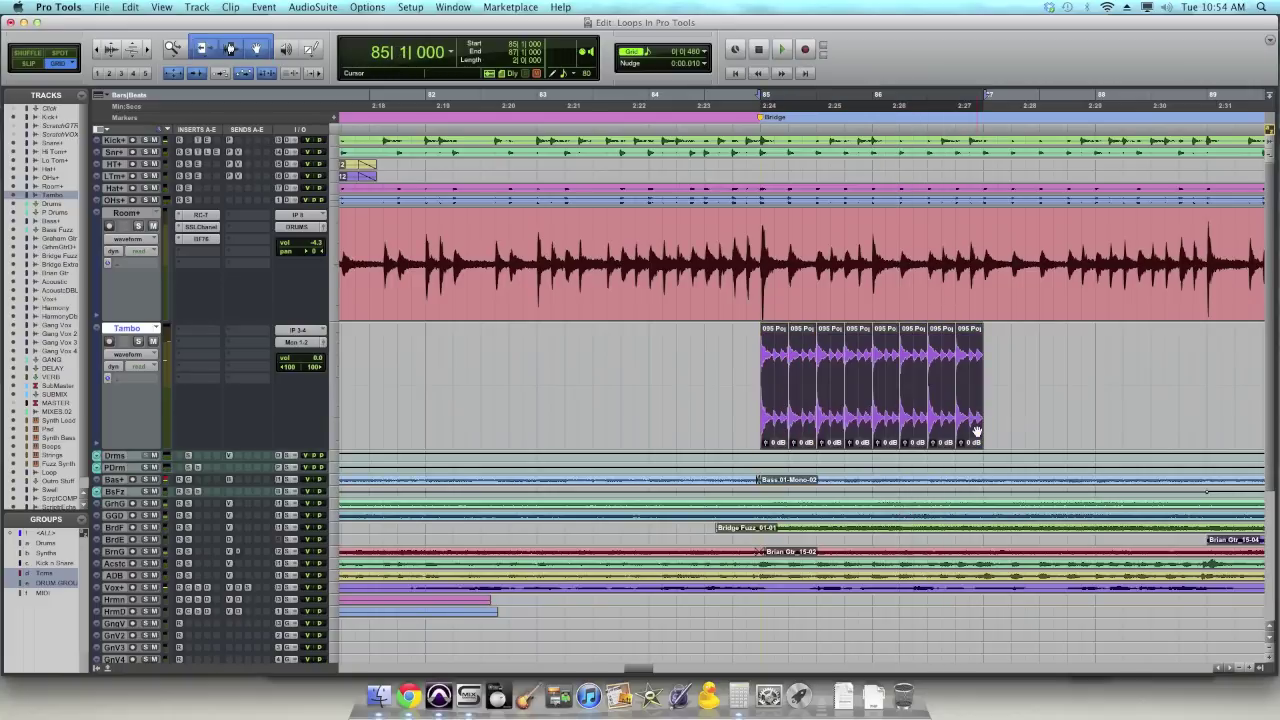
pyautogui.press('super+d')
# - Play the bridge from bar 85 while lowering the Tambo track's volume and bringing its left pan inward
pyautogui.click(760, 345)
pyautogui.press('space')
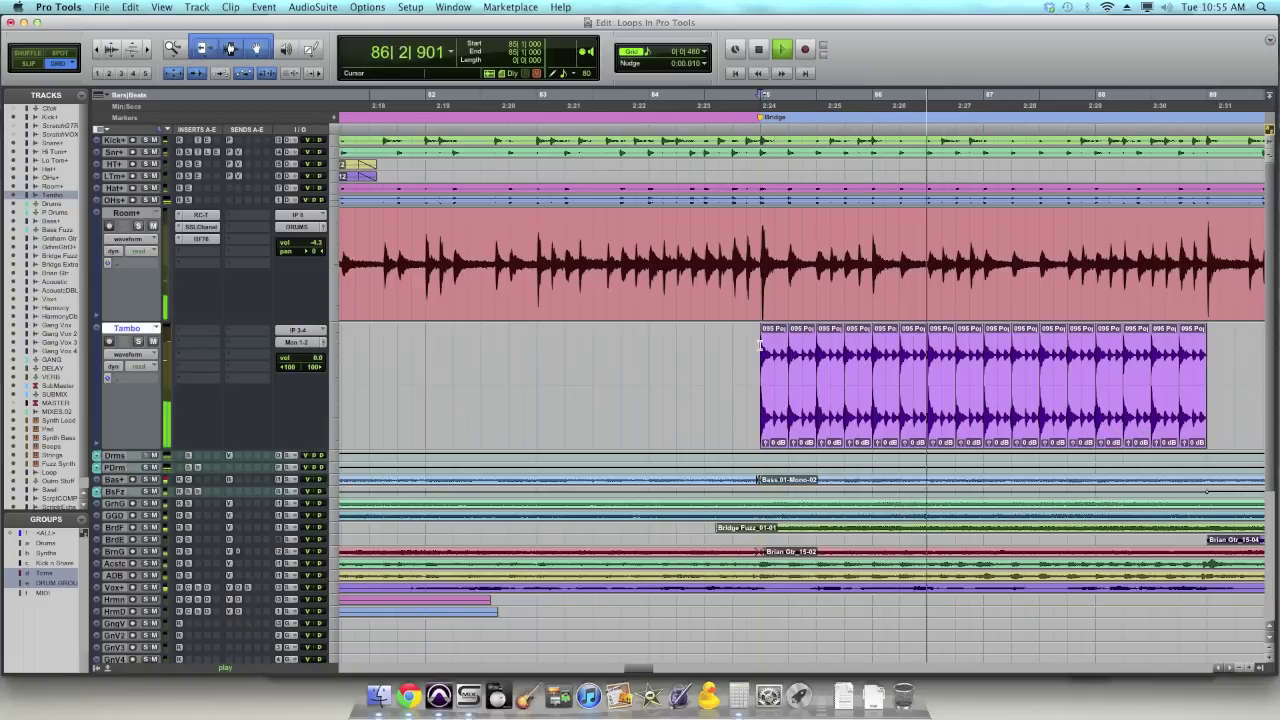
pyautogui.moveTo(314, 358)
pyautogui.mouseDown()
pyautogui.moveTo(296, 369)
pyautogui.moveTo(306, 354)
pyautogui.mouseUp()
pyautogui.press('space')
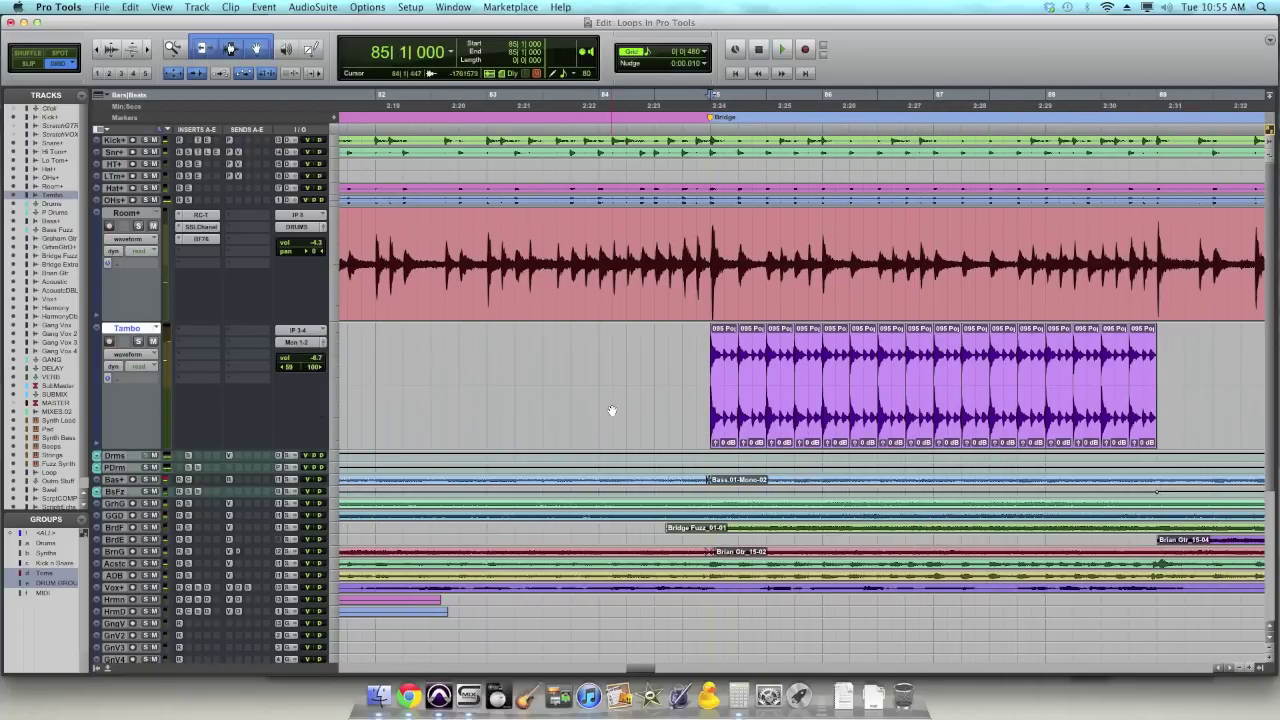
pyautogui.press('super+bracketleft')
pyautogui.press('super+bracketleft')
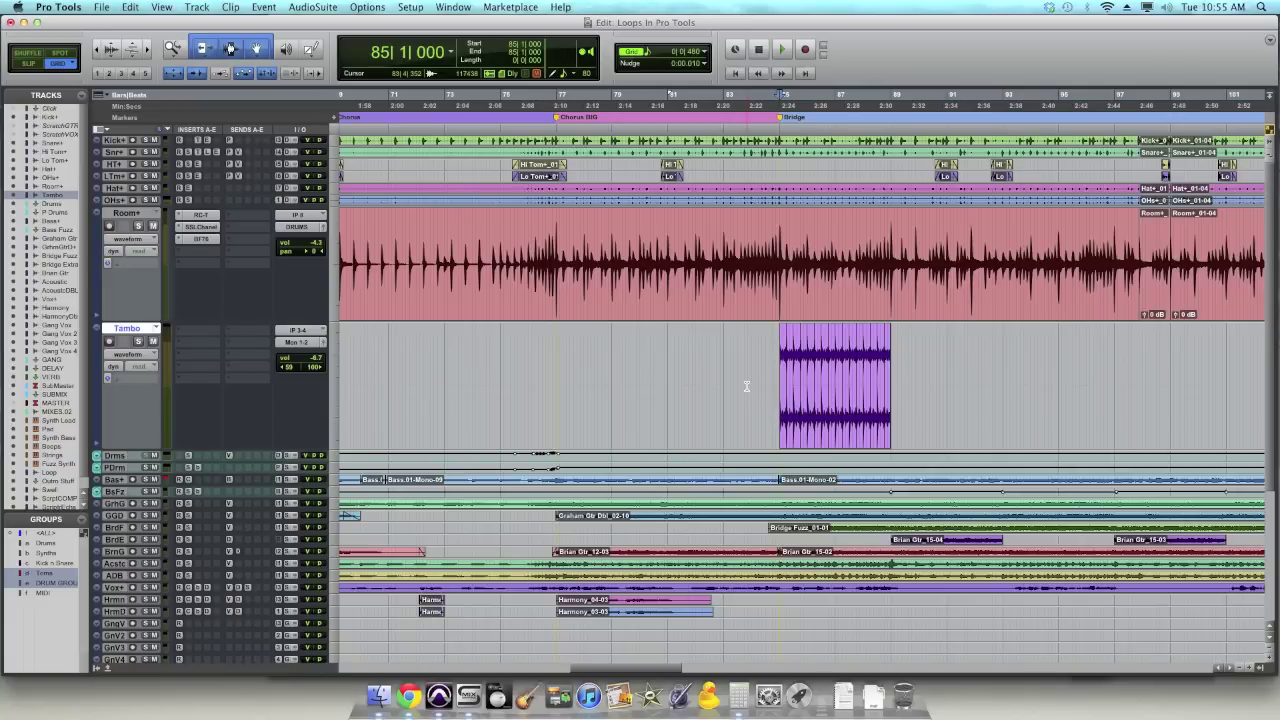
pyautogui.scroll(-5, 755, 400)
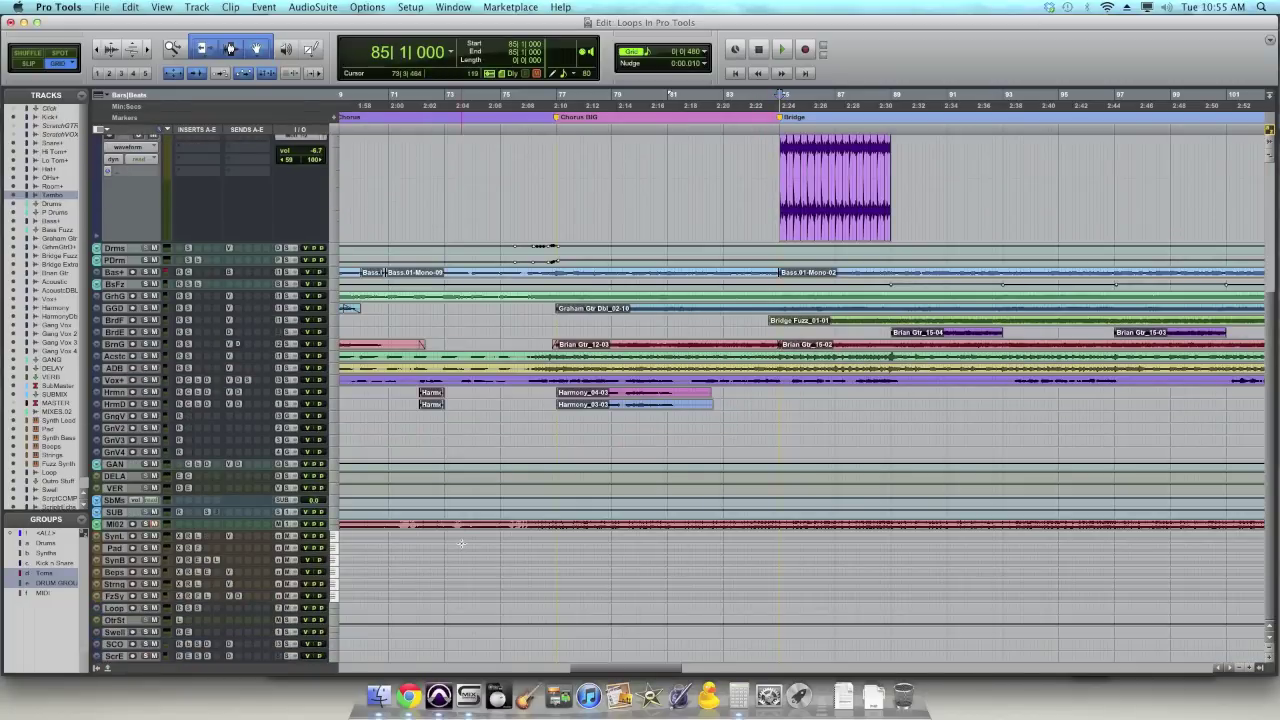
pyautogui.scroll(5, 708, 334)
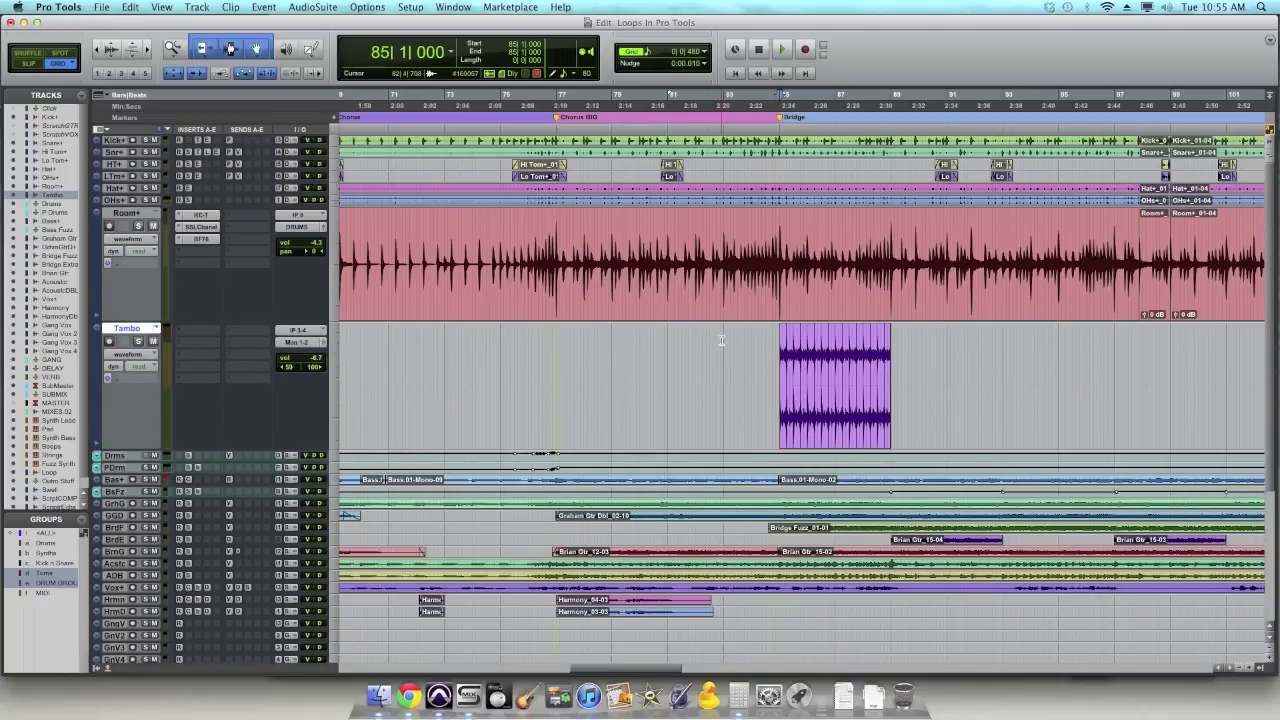